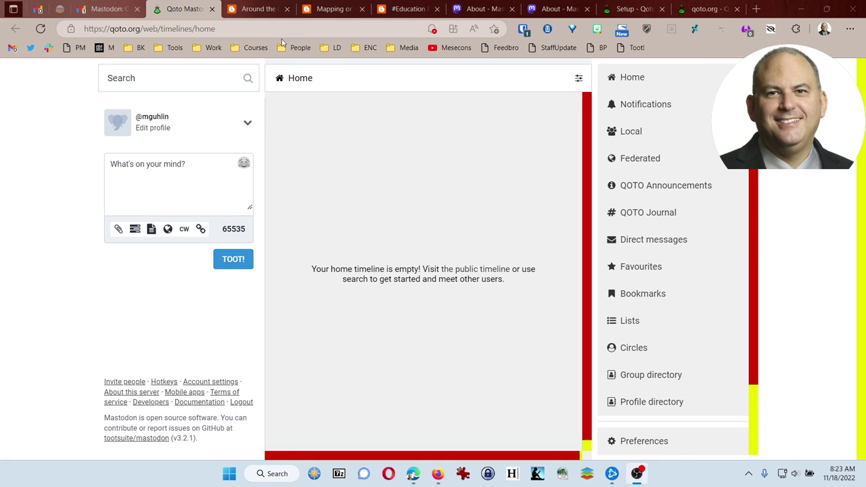
Open the #Education post on education-friendly Mastodon instances and read the hcommons.social admin's quoted introduction.
left_click(393, 14)
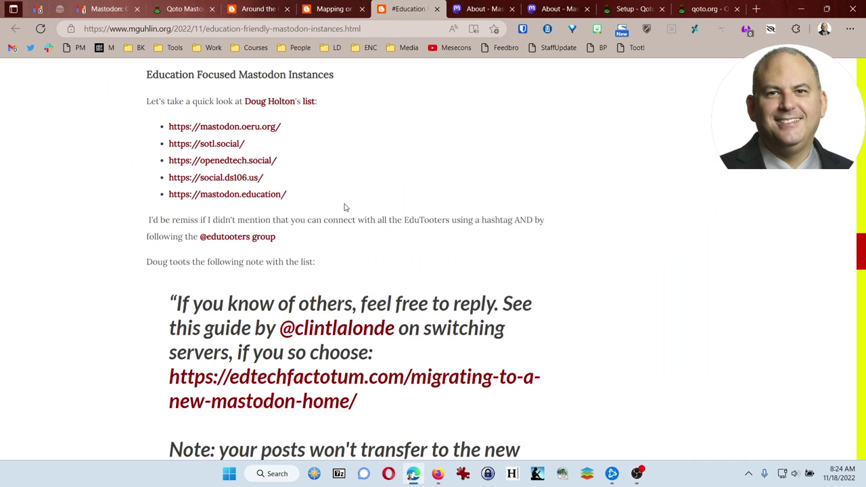
scroll(344, 207, "up", 15)
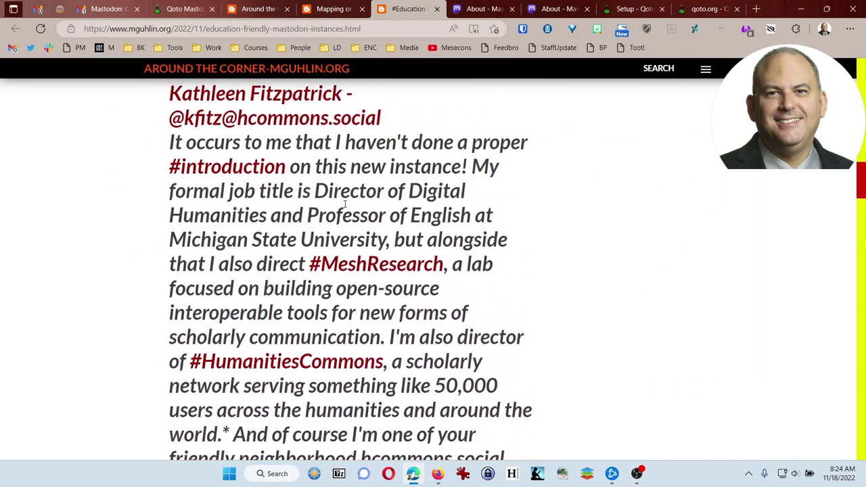
scroll(344, 204, "up", 1)
scroll(344, 203, "down", 1)
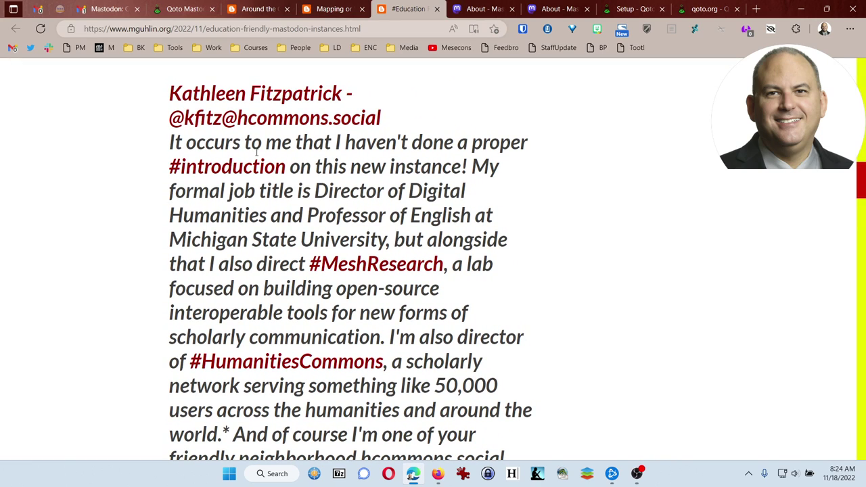
scroll(255, 153, "down", 1)
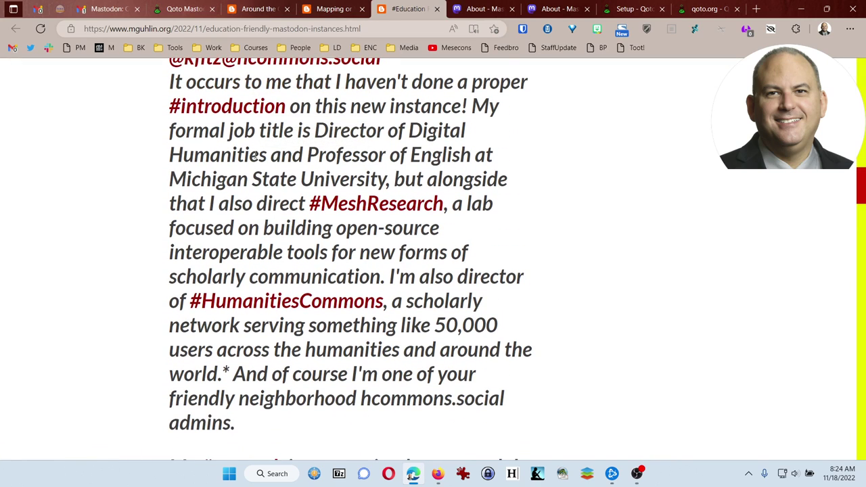
scroll(256, 154, "up", 1)
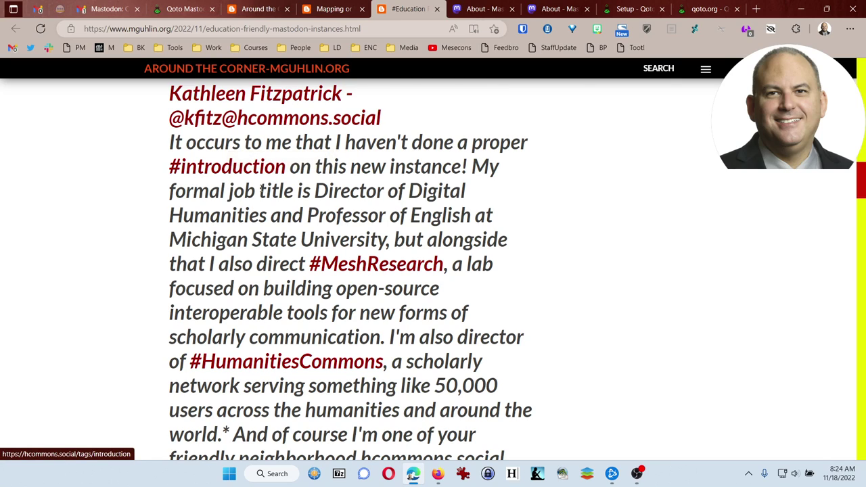
scroll(268, 182, "down", 1)
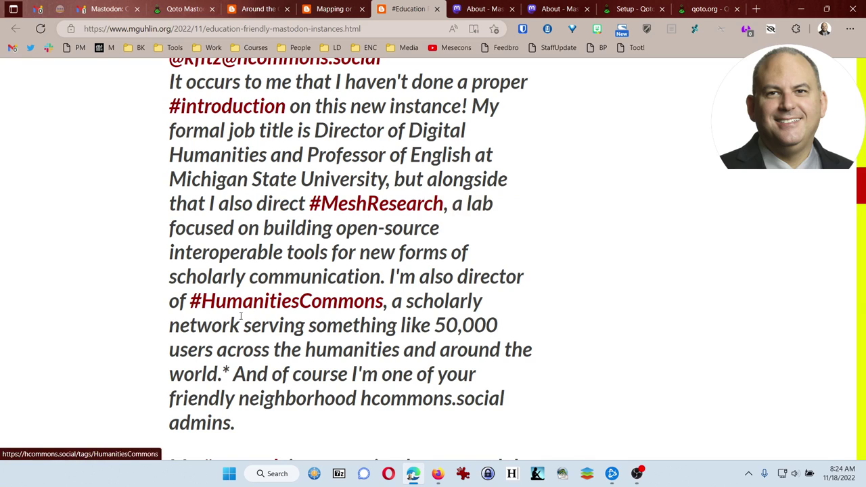
scroll(301, 293, "down", 2)
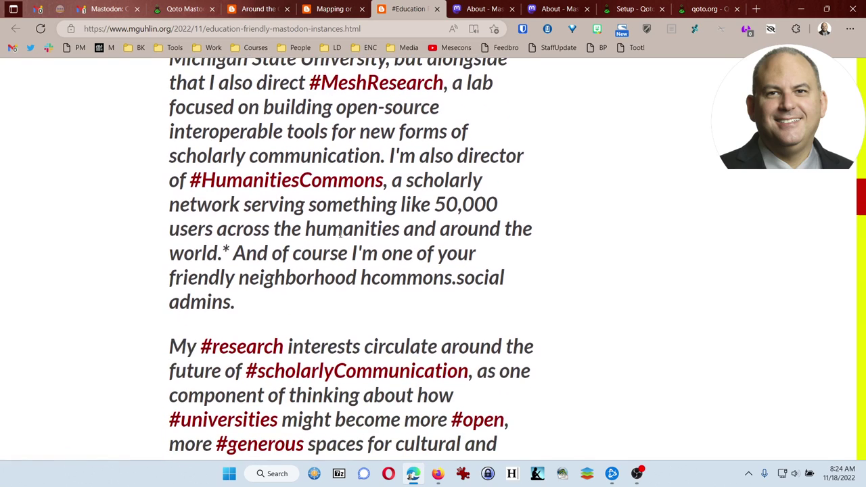
scroll(340, 234, "down", 2)
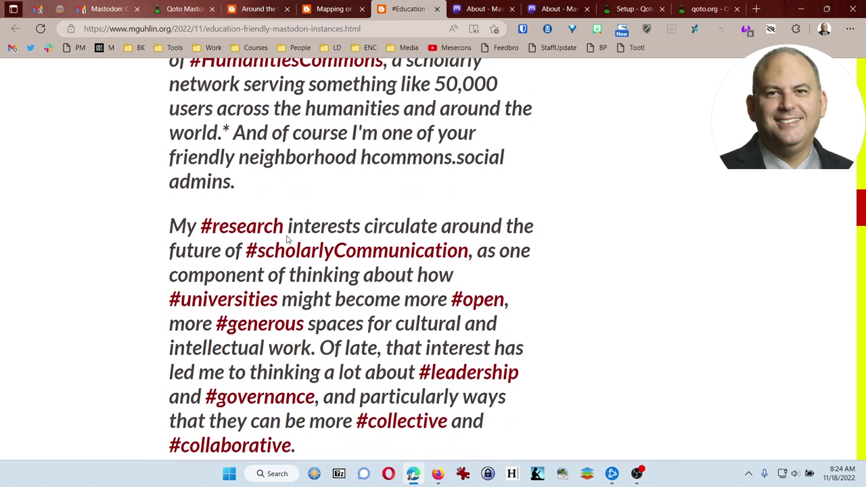
scroll(287, 238, "down", 1)
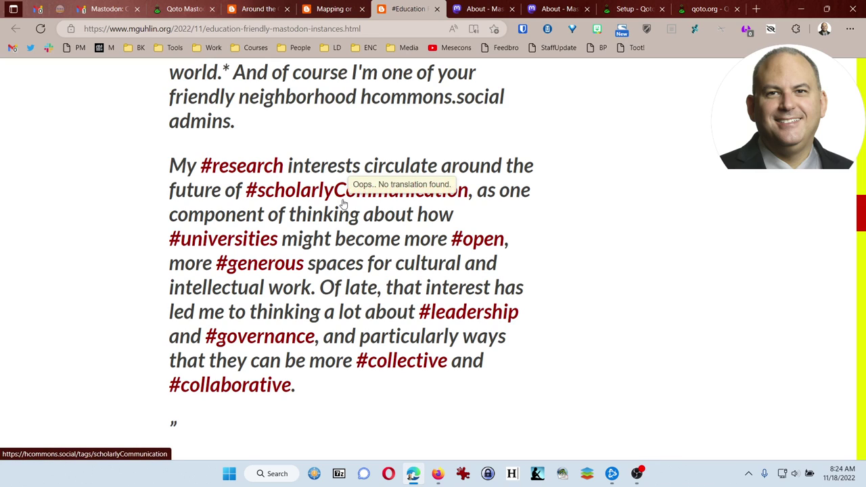
scroll(277, 206, "up", 1)
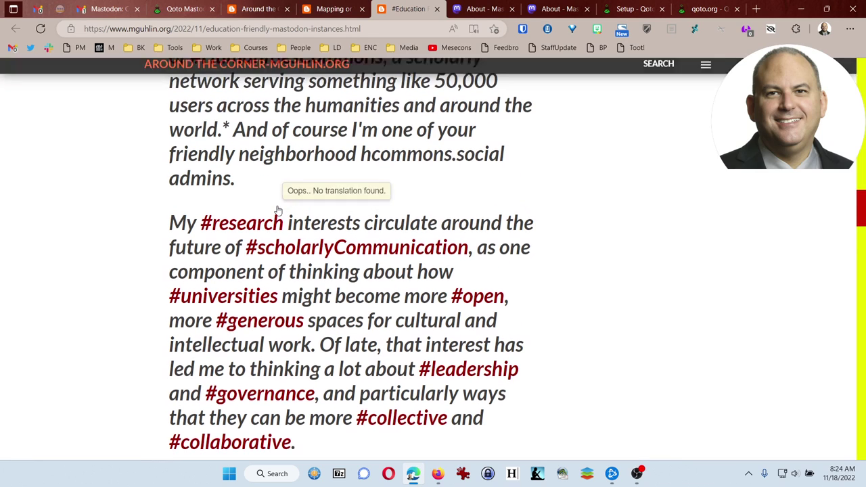
scroll(278, 206, "down", 1)
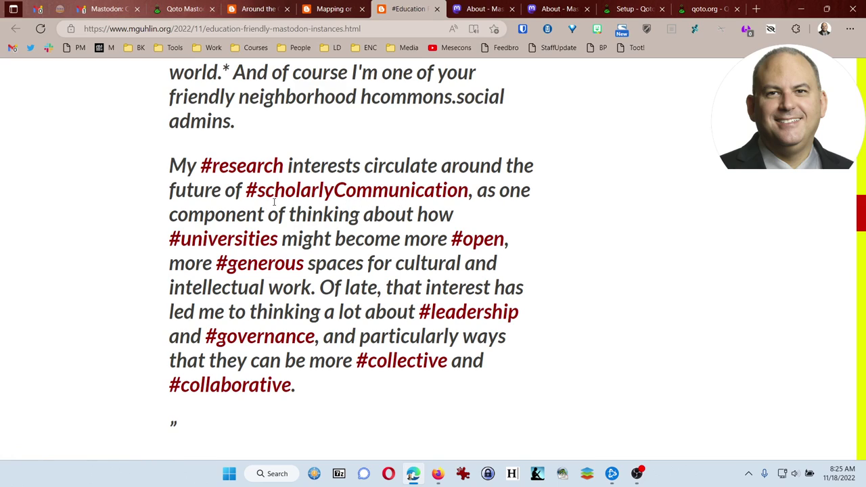
mouse_move(273, 201)
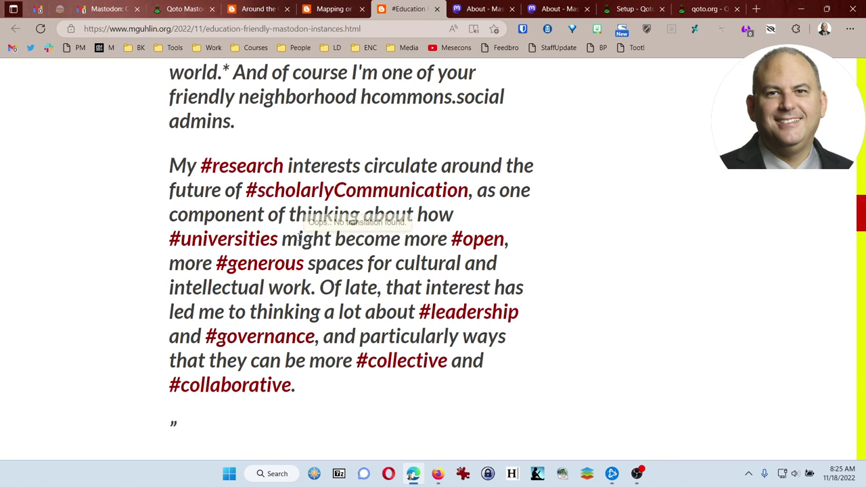
scroll(300, 244, "up", 2)
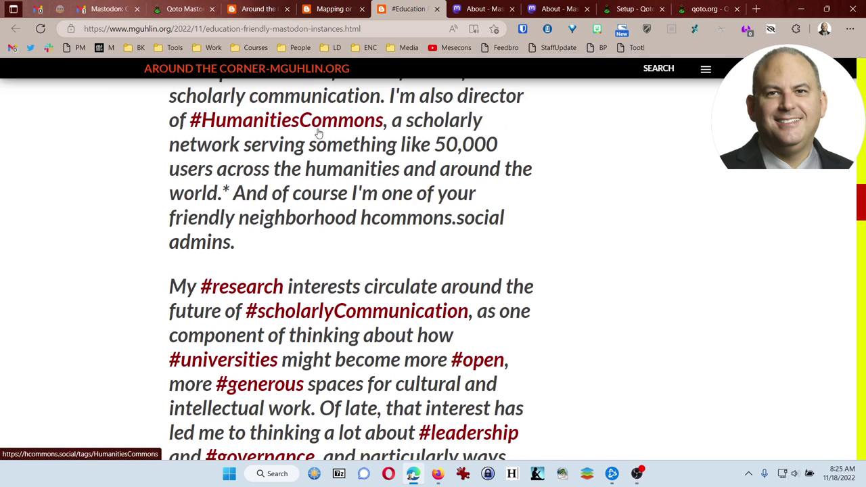
mouse_move(315, 134)
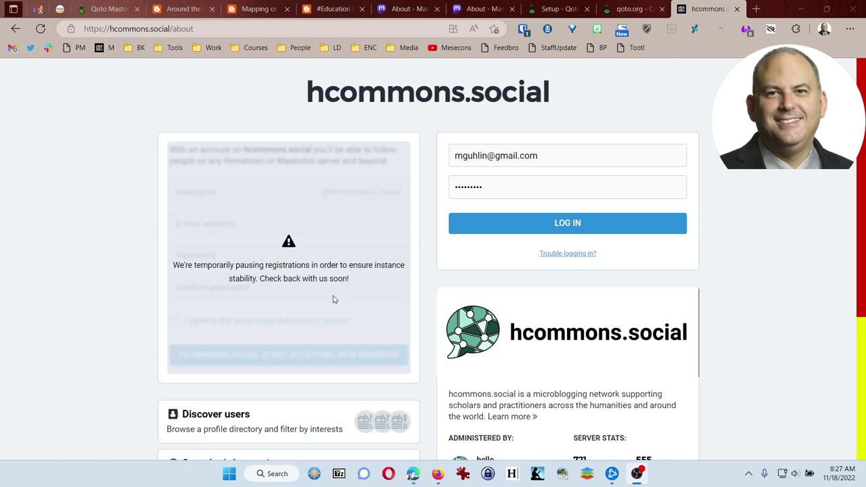
Look over the hcommons.social about page, then submit the prefilled login credentials.
scroll(512, 323, "down", 2)
scroll(512, 322, "up", 2)
scroll(446, 280, "down", 3)
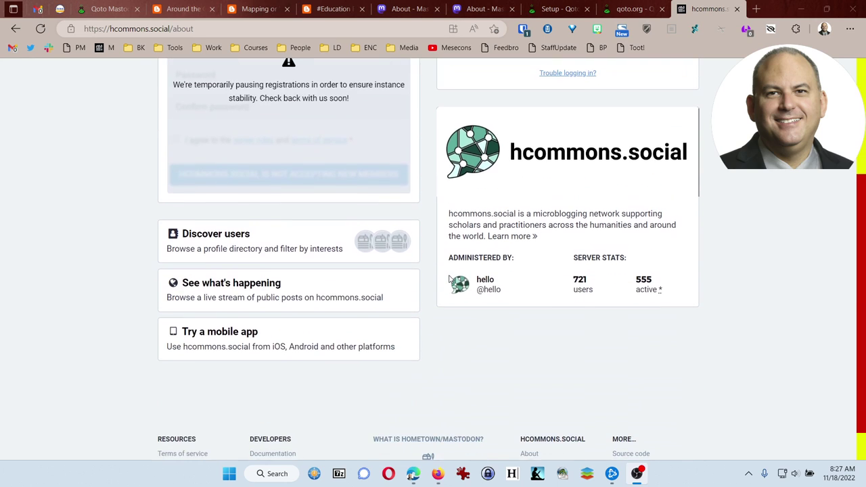
scroll(449, 279, "up", 3)
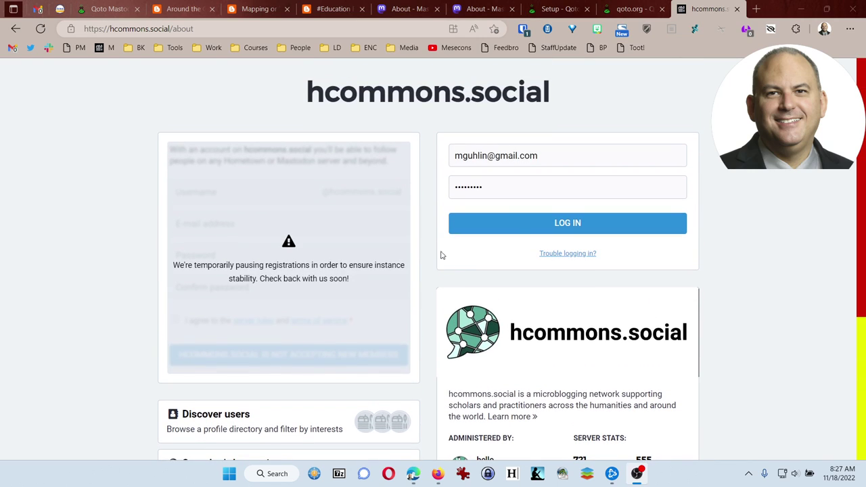
left_click(574, 224)
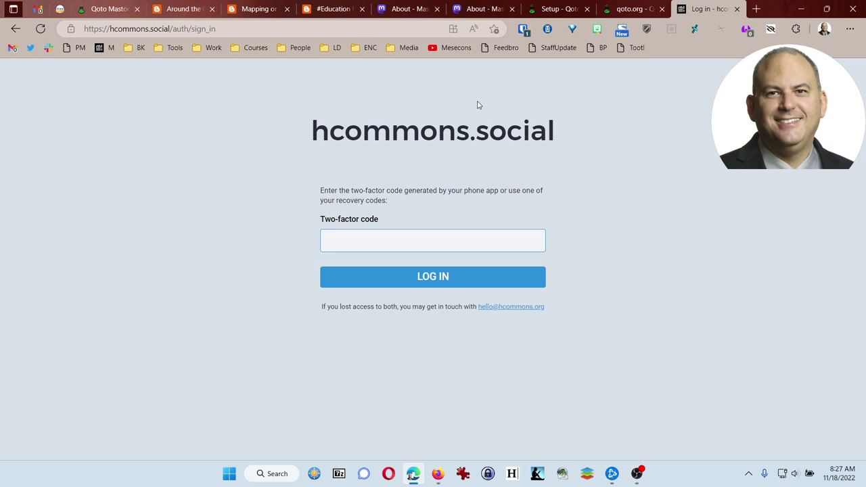
Enter the two-factor code to finish signing in to hcommons.social.
key("Return")
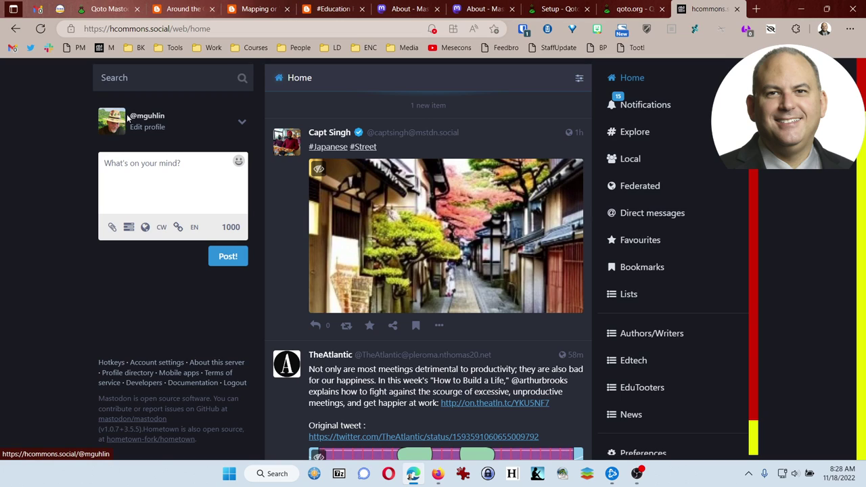
Open your hcommons.social profile and review its links, bio, 878 following and 655 followers.
left_click(143, 116)
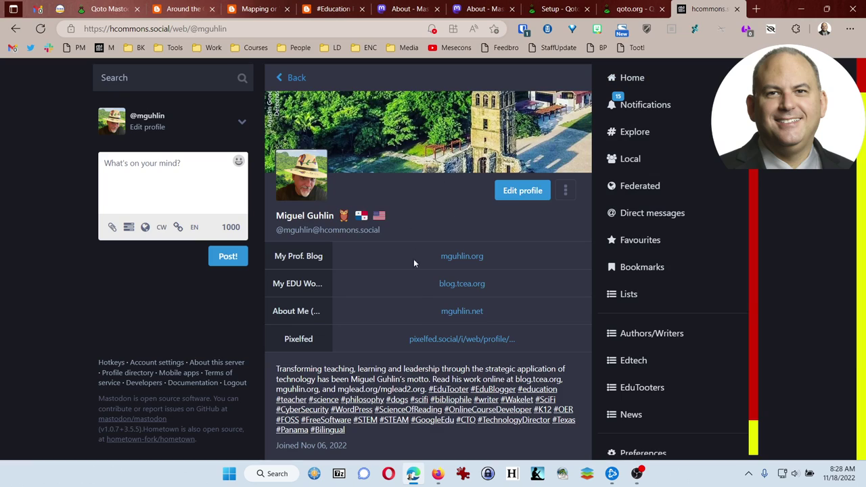
scroll(383, 283, "down", 1)
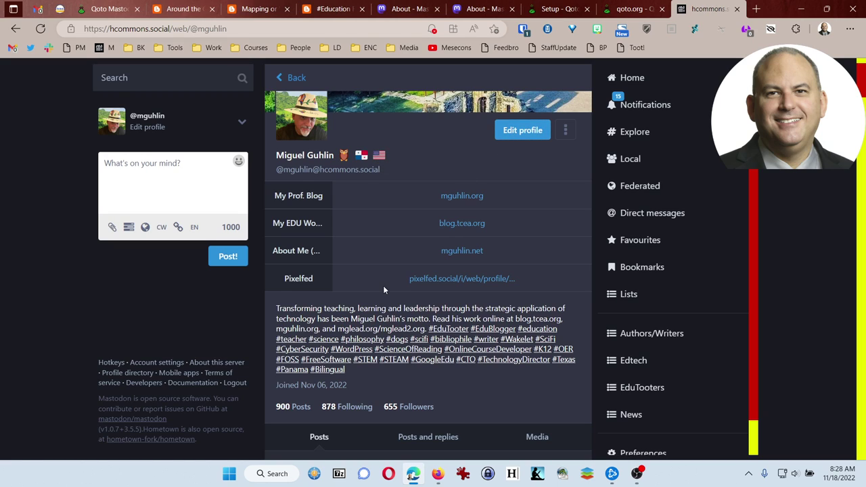
scroll(383, 289, "down", 2)
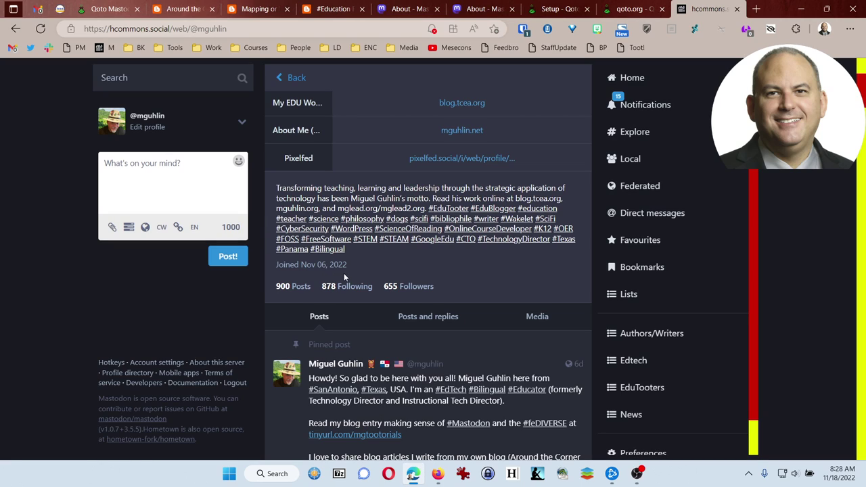
scroll(357, 265, "up", 1)
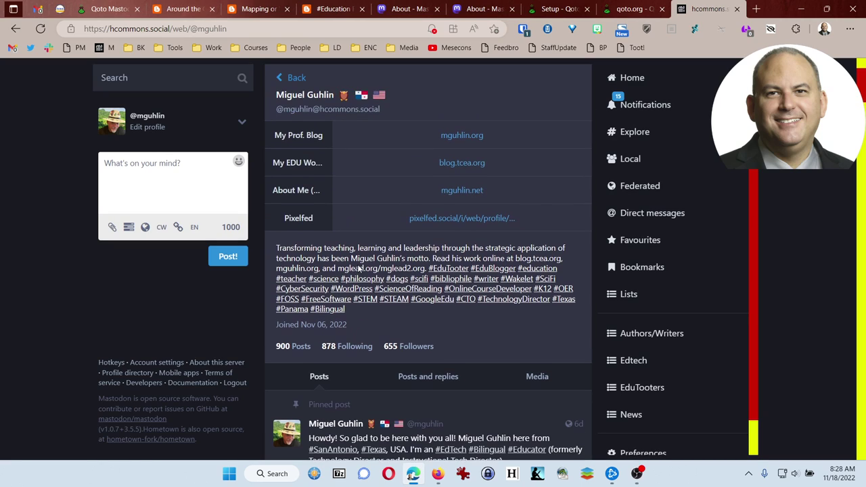
scroll(357, 265, "up", 2)
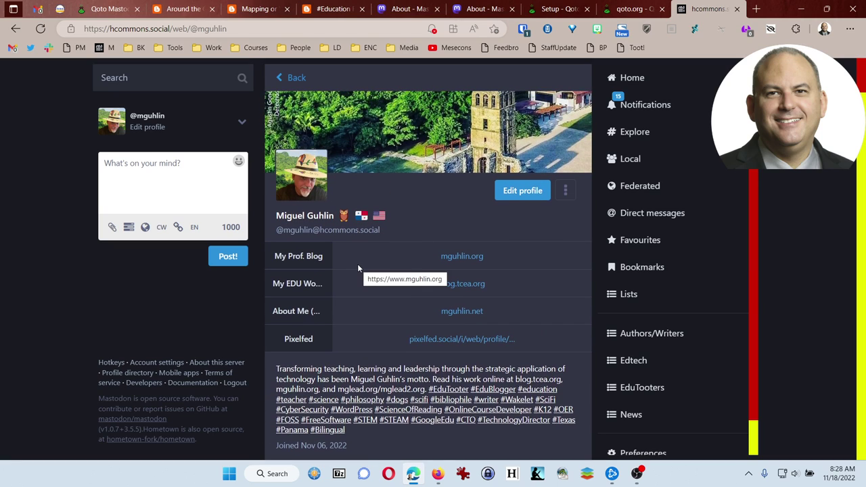
scroll(358, 269, "down", 1)
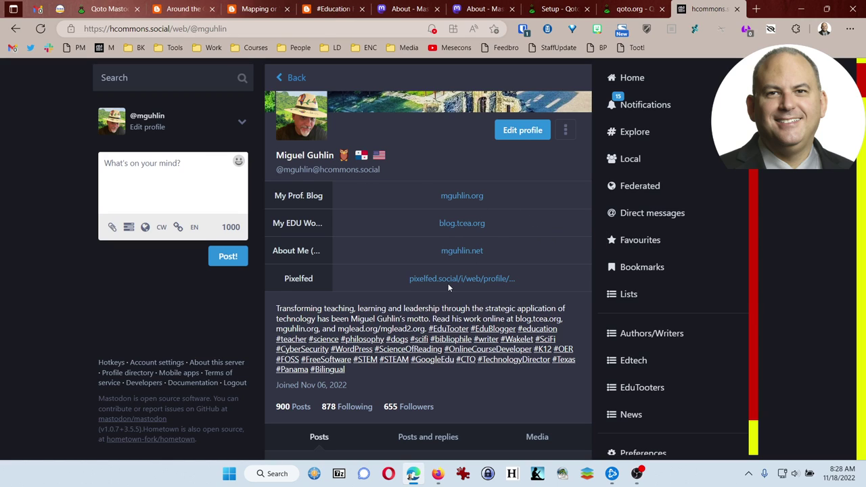
scroll(369, 301, "down", 2)
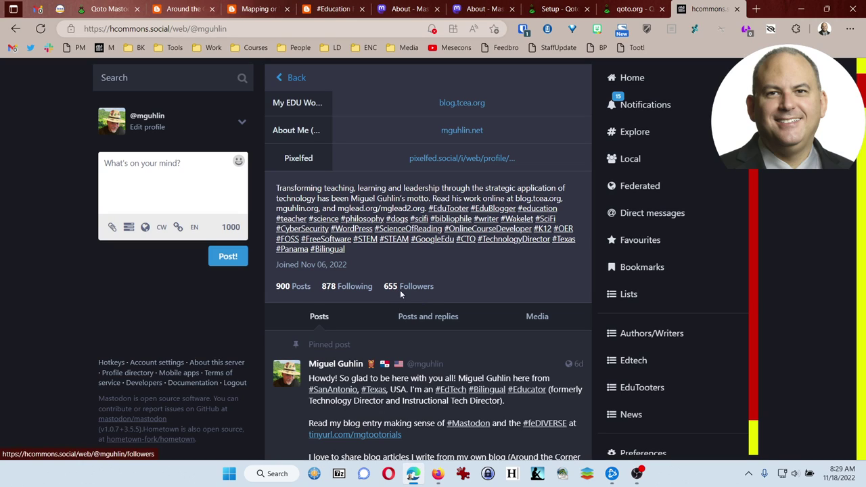
scroll(396, 287, "up", 2)
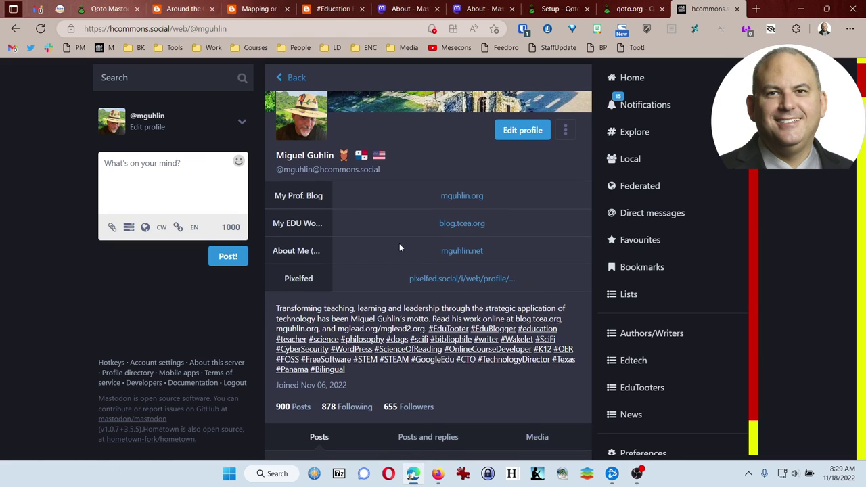
Open the hcommons.social profile editor and select the entire bio text.
left_click(507, 130)
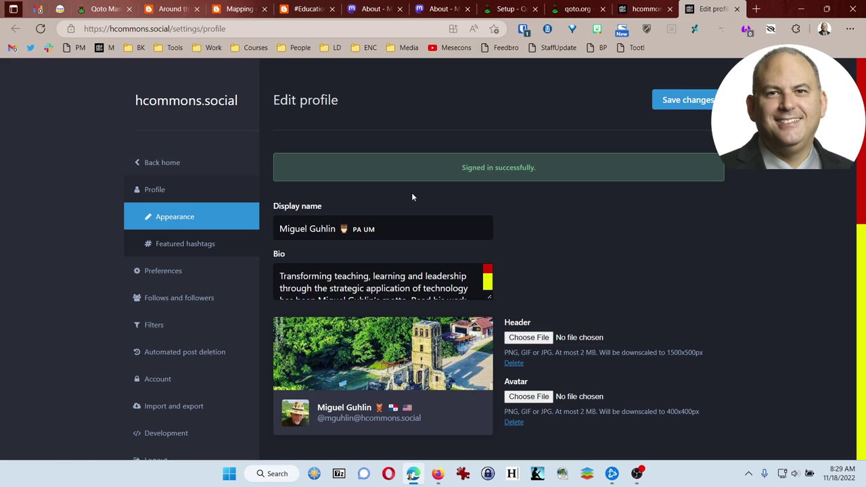
left_click(334, 278)
key("ctrl+a")
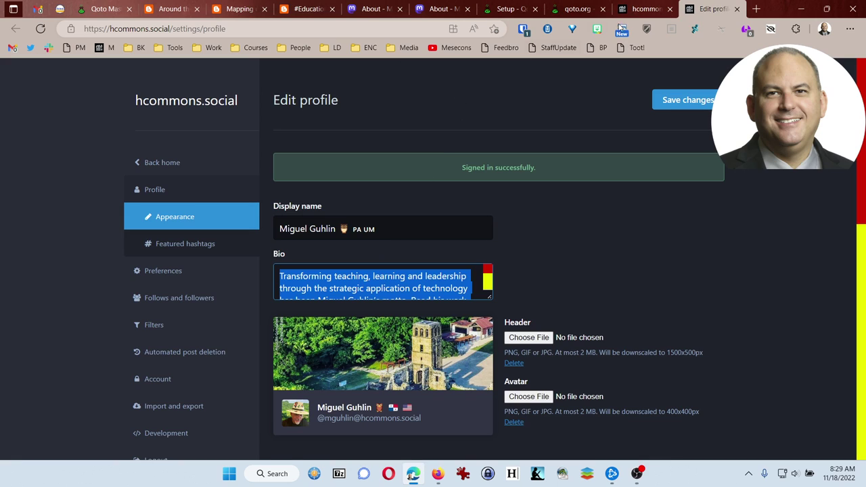
Close the leftover setup and server About tabs and place the qoto.org timeline beside hcommons.social.
left_click(669, 9)
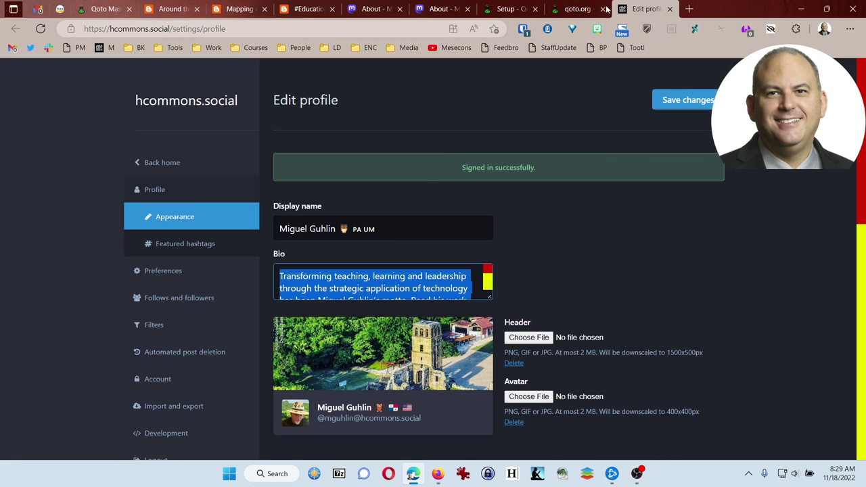
left_click(583, 10)
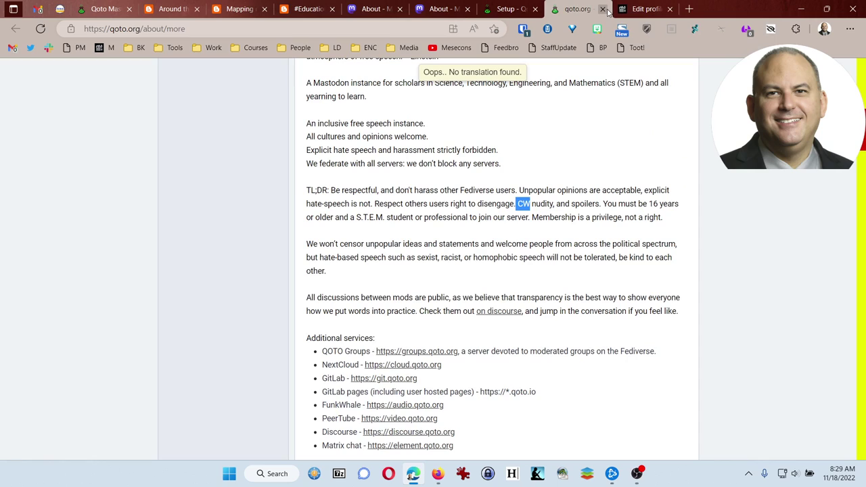
left_click(603, 9)
left_click(528, 9)
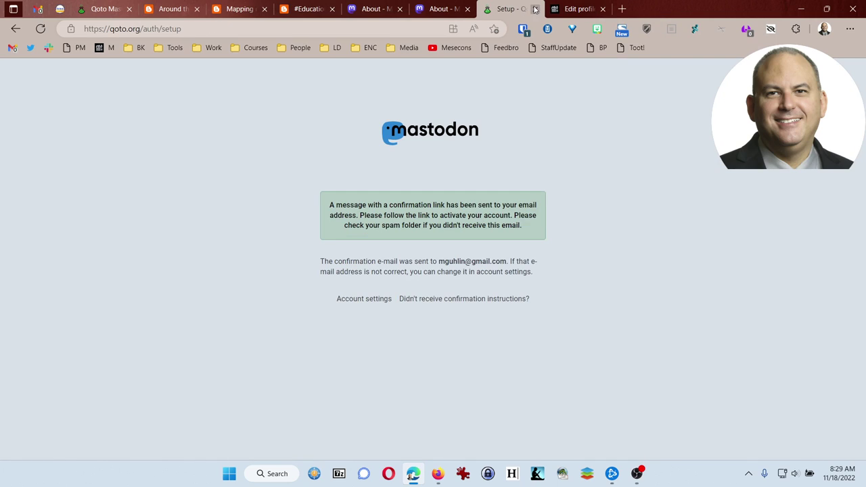
left_click(534, 8)
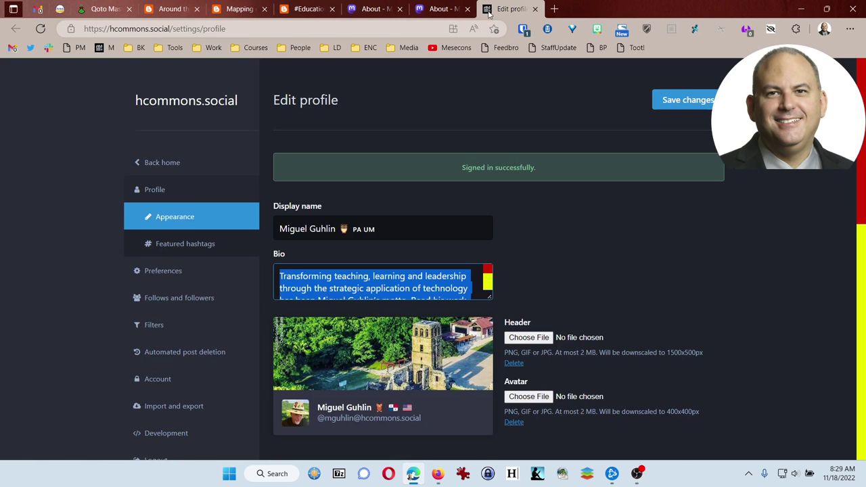
left_click(365, 9)
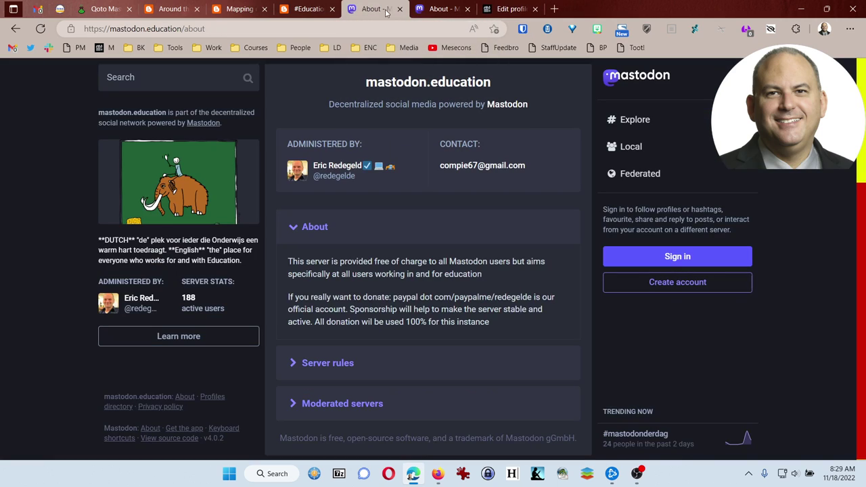
left_click(399, 9)
left_click(401, 10)
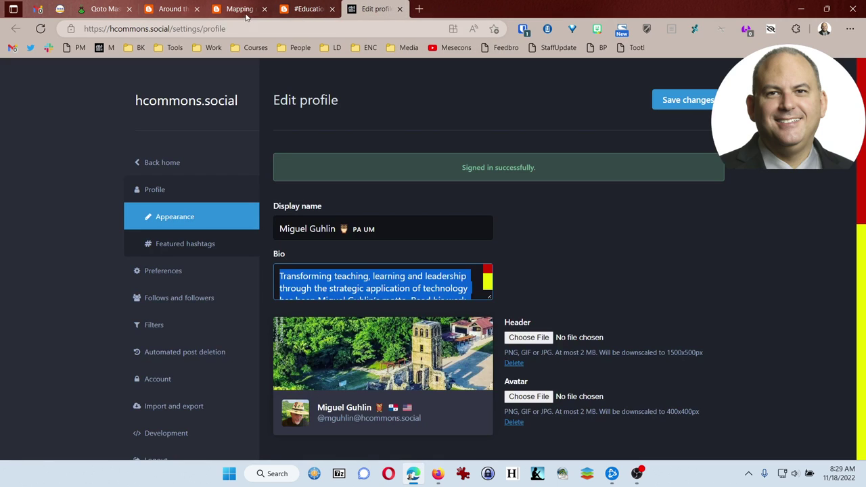
left_click(109, 11)
left_click_drag(107, 12, 289, 15)
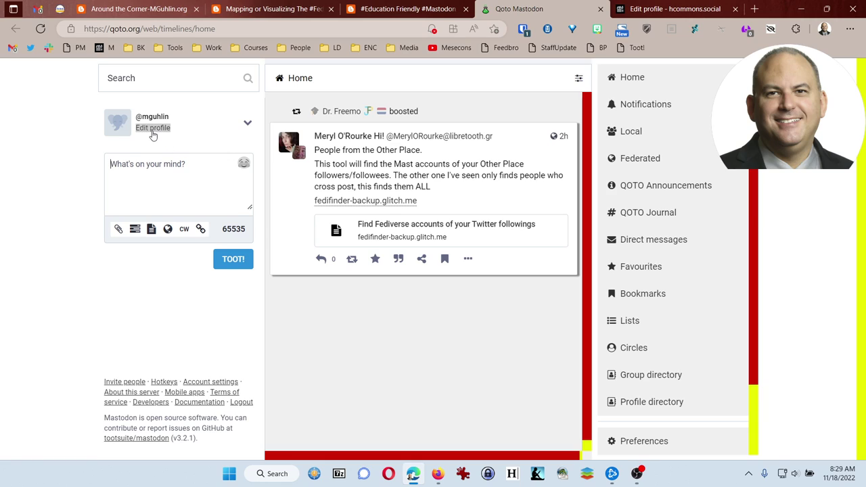
Paste the hcommons.social bio into the qoto.org profile's Bio and enlarge the box.
double_click(155, 133)
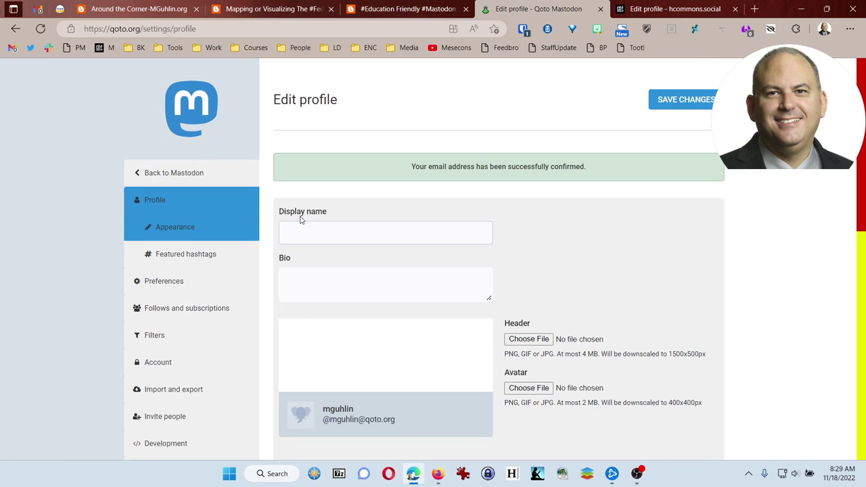
left_click(311, 283)
type("#STEAM #GoogleEdu #CTO #TechnologyDirector #Texas #Panama #Bilingual")
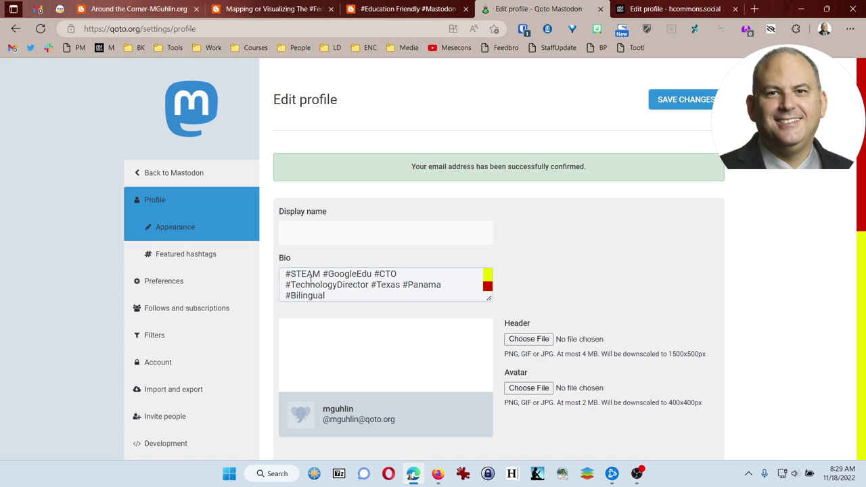
left_click_drag(489, 297, 487, 416)
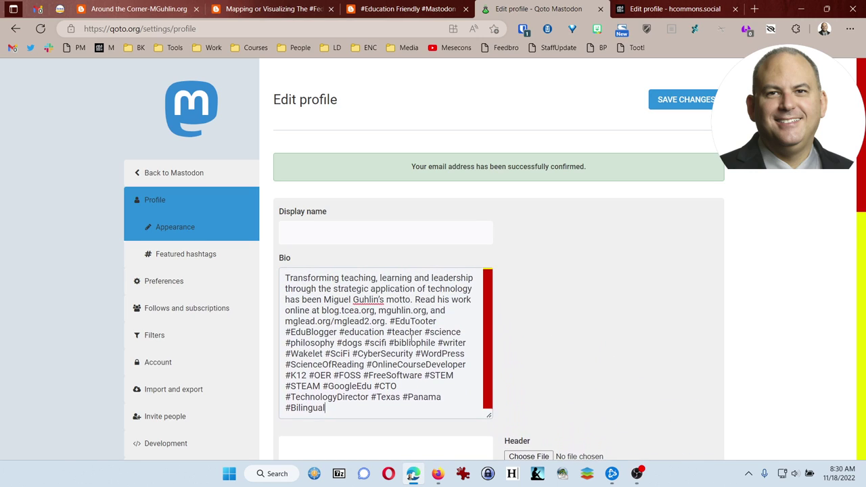
Copy the hcommons.social display name into the qoto.org Display name field.
left_click(355, 232)
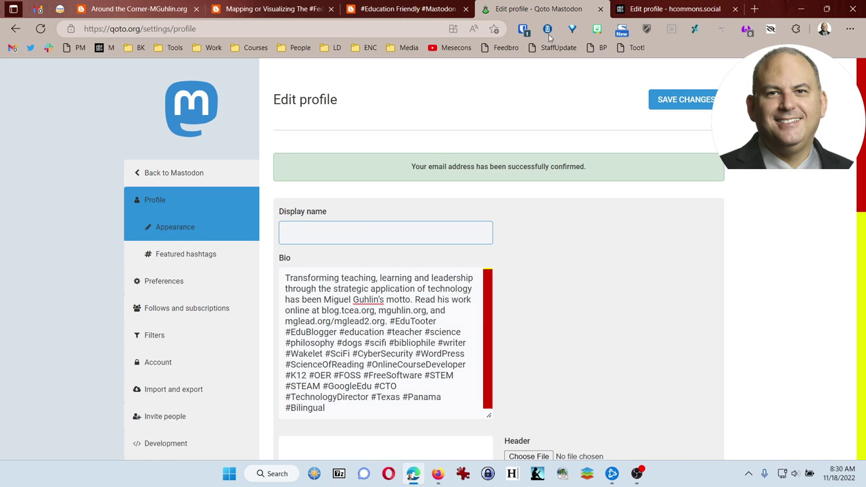
left_click(653, 9)
left_click(397, 227)
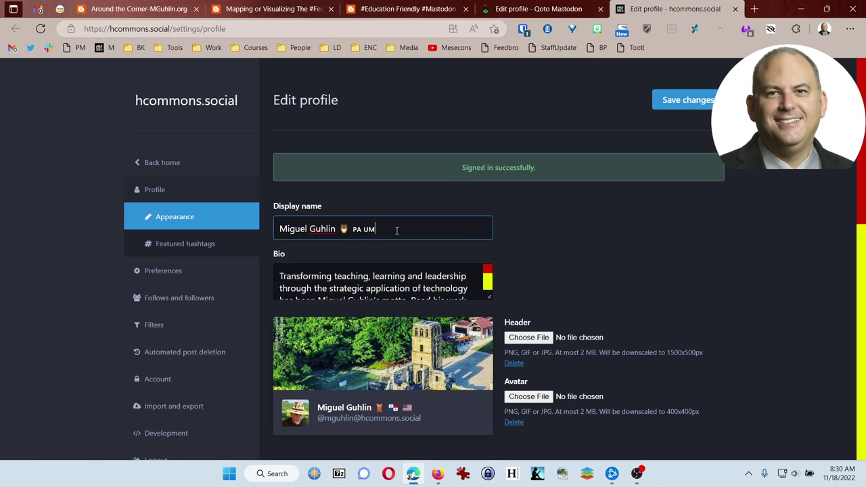
key("ctrl+a")
key("ctrl+c")
left_click(534, 9)
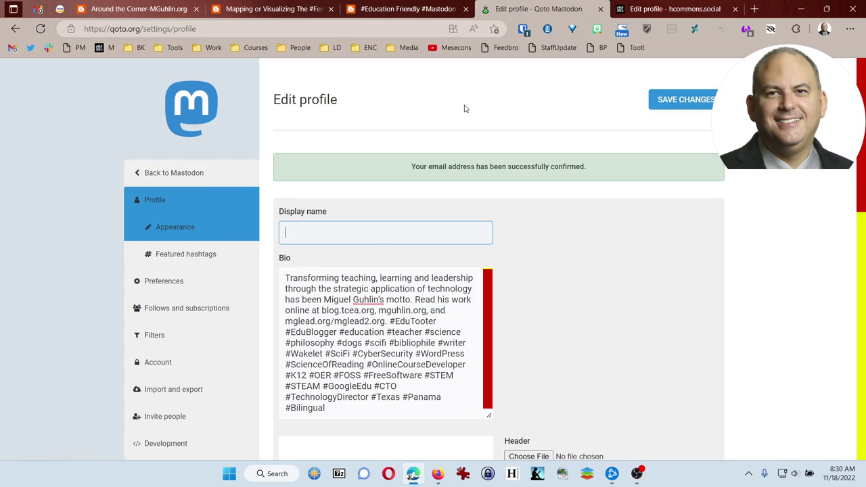
key("ctrl+v")
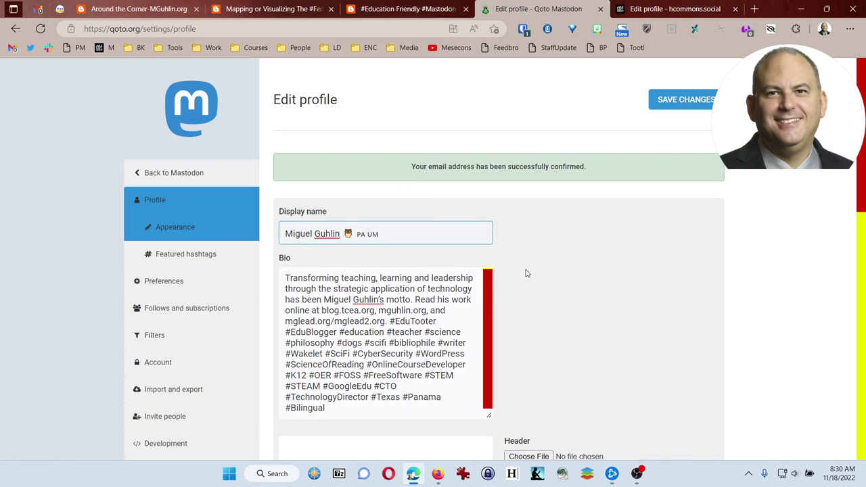
scroll(534, 271, "down", 2)
scroll(542, 264, "down", 2)
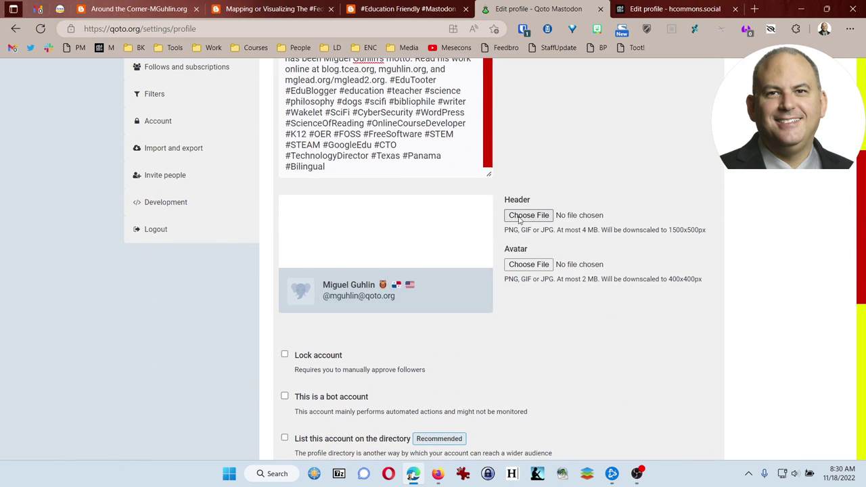
left_click(691, 8)
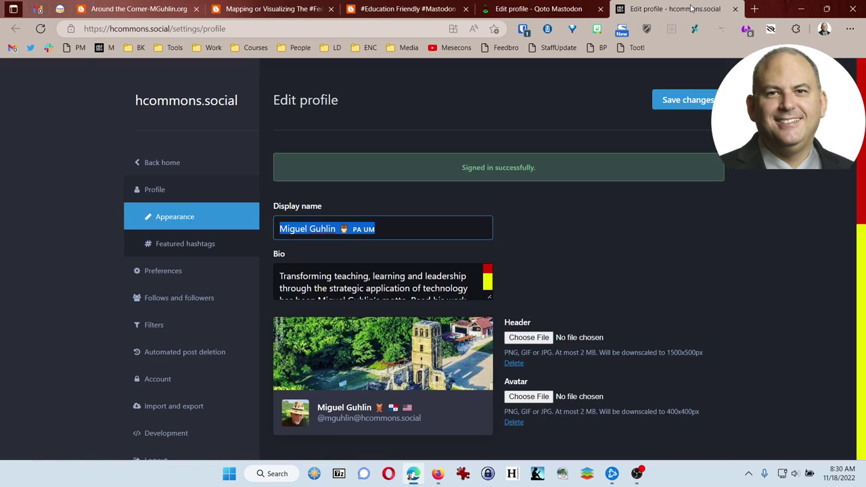
Save the hcommons.social header photo to disk as header.jpg.
right_click(411, 350)
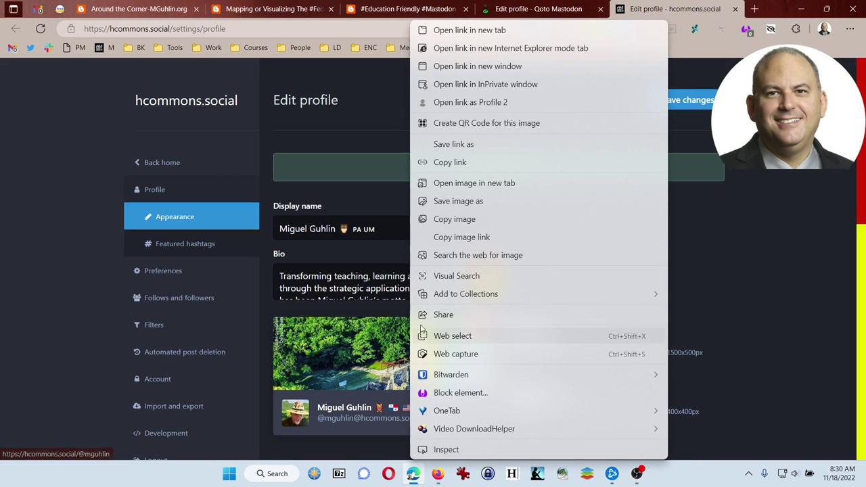
left_click(482, 202)
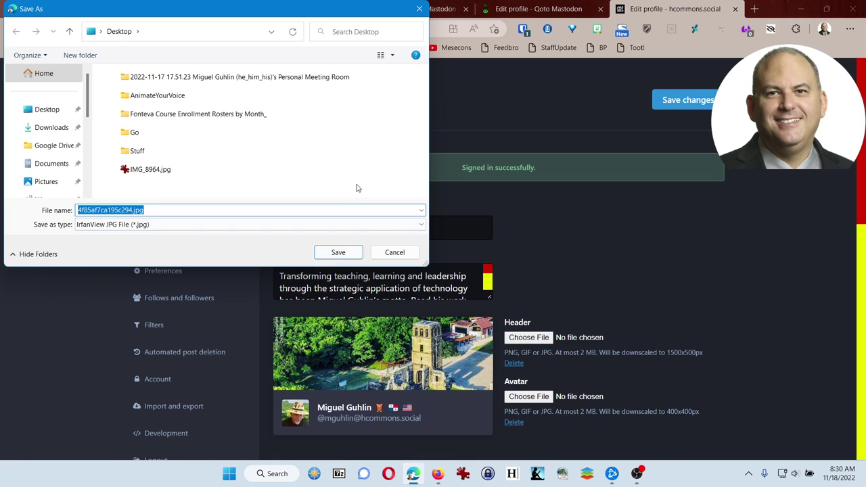
type("header")
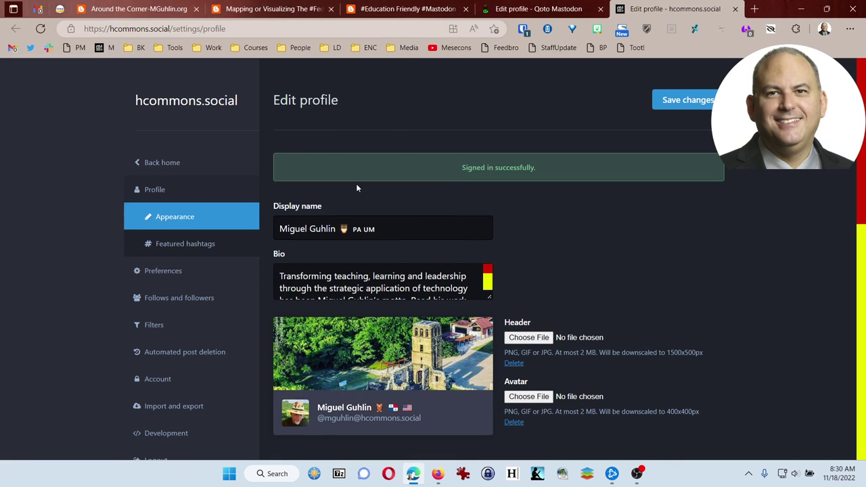
key("Return")
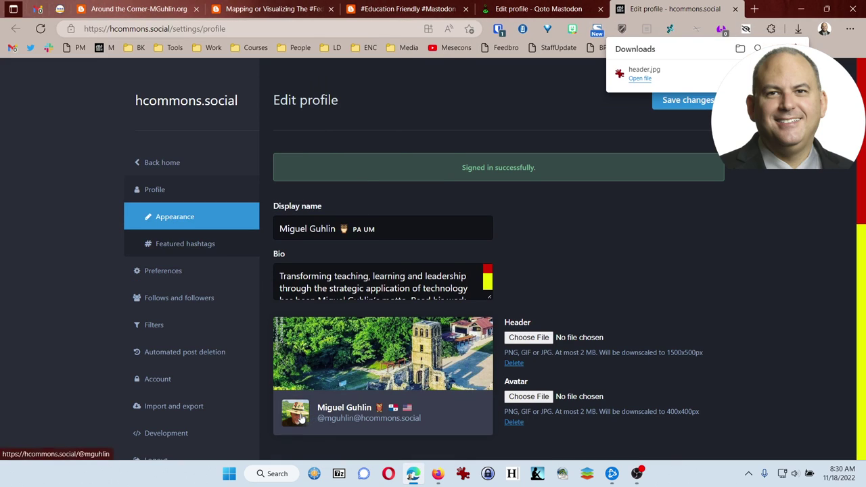
Choose header.jpg as the header image on the qoto.org profile form.
left_click(542, 16)
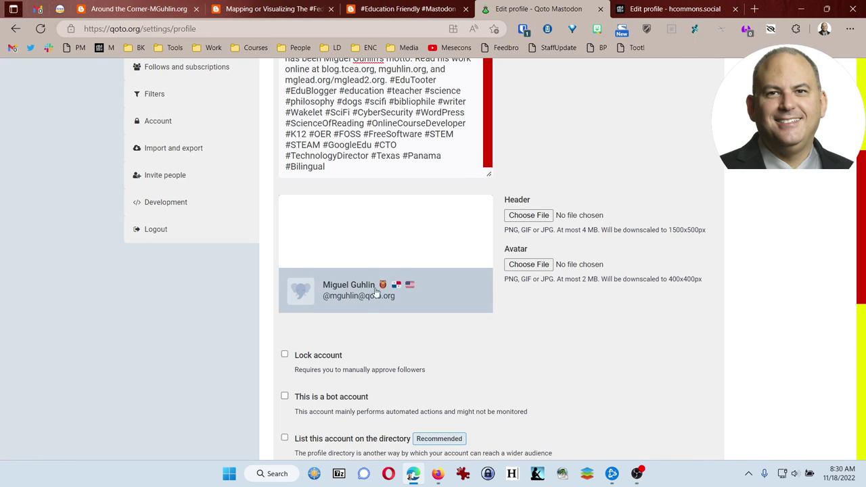
left_click(543, 215)
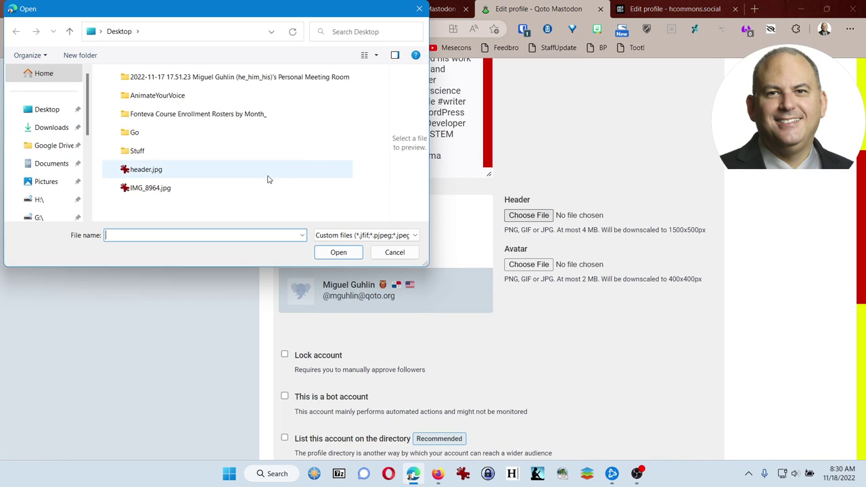
left_click(187, 170)
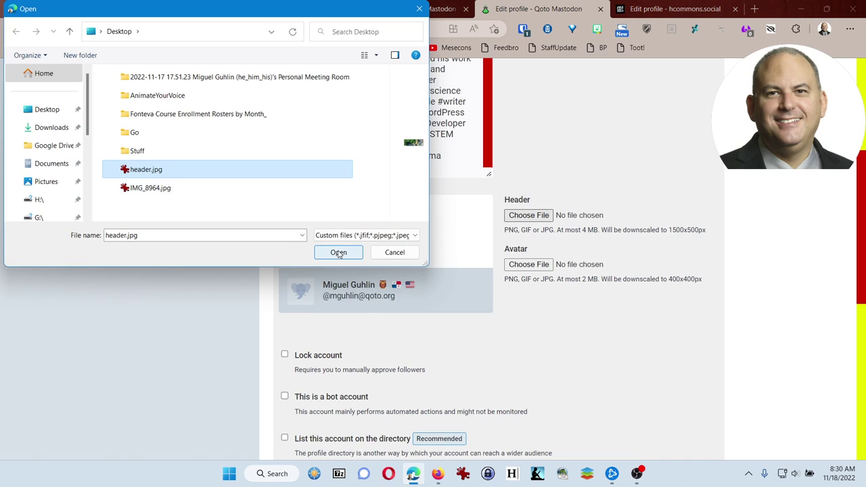
left_click(170, 187)
left_click(162, 175)
left_click(339, 252)
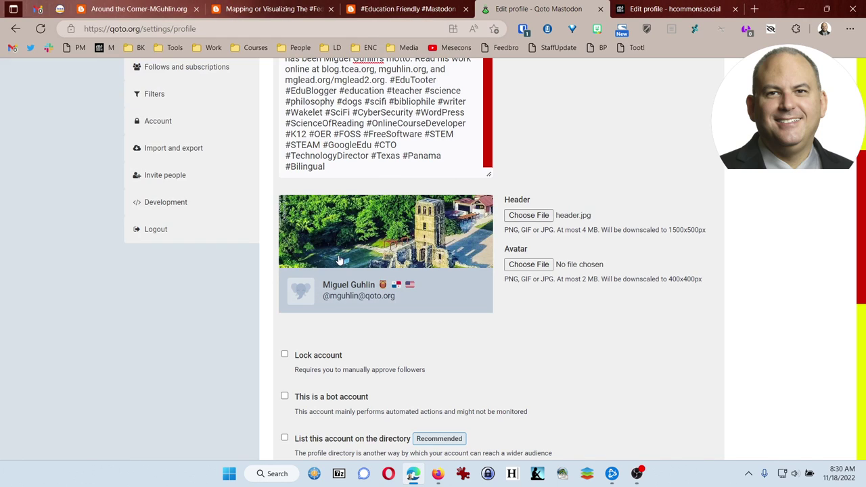
Save the hcommons.social avatar photo to disk as profile.png.
left_click(648, 9)
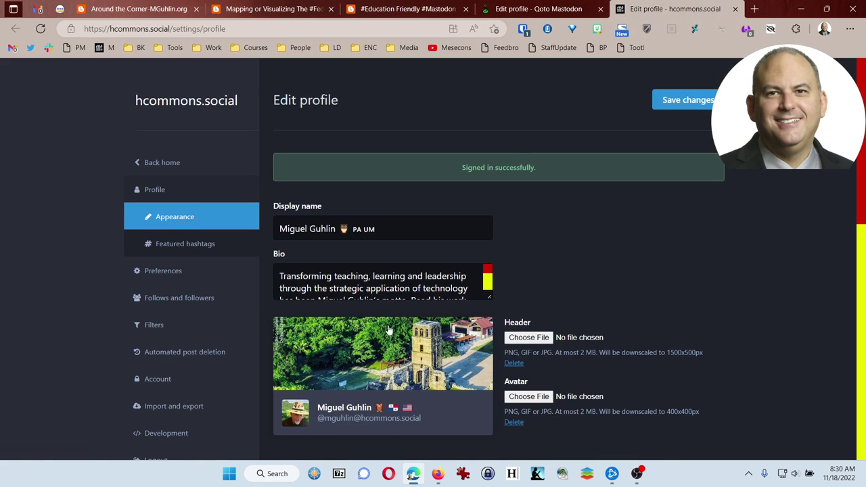
right_click(298, 419)
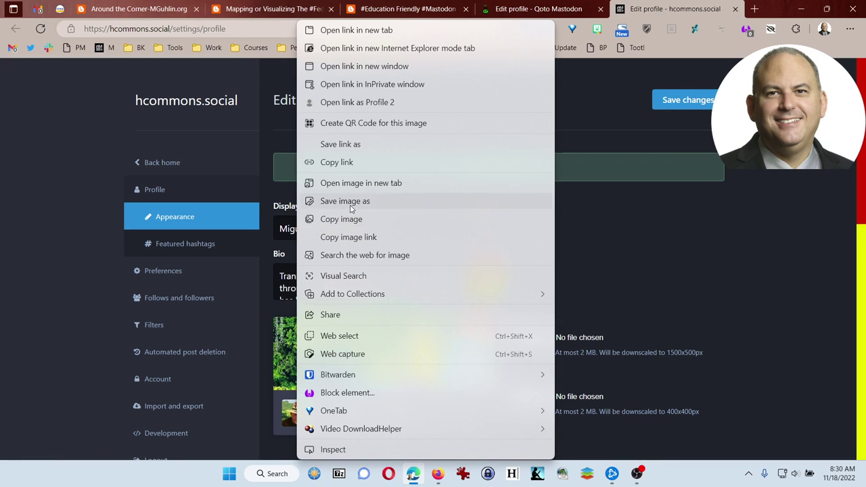
left_click(356, 223)
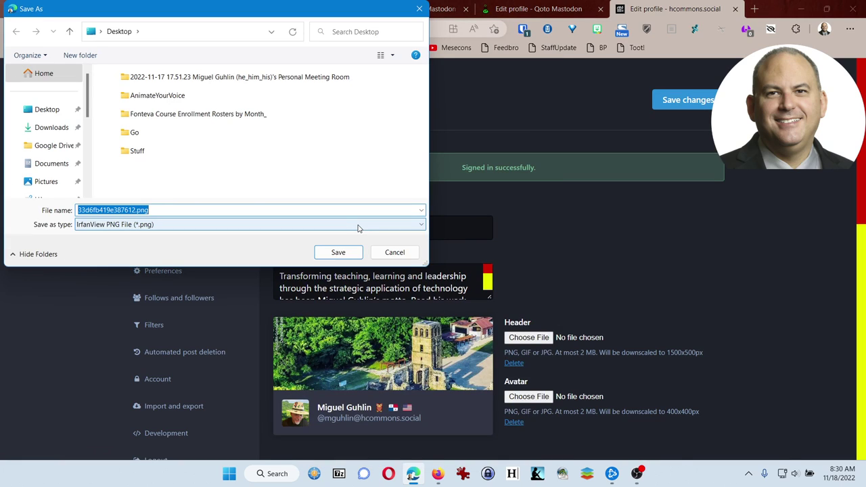
type("profile.png")
key("Return")
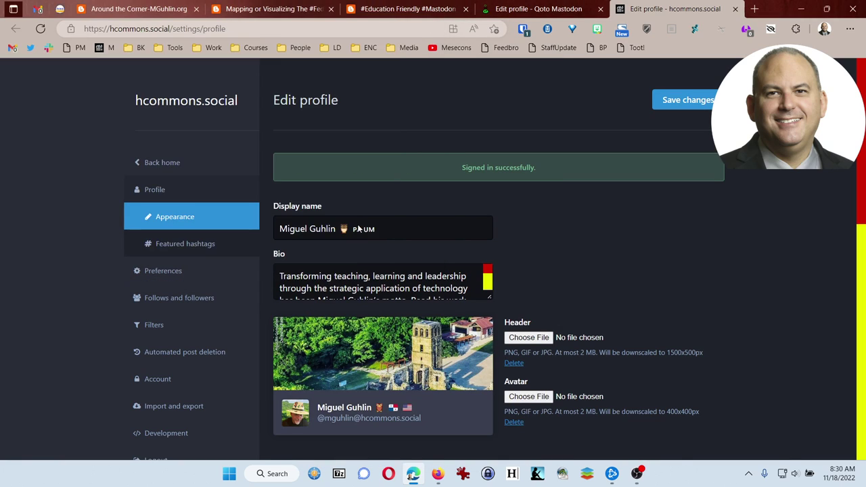
Choose profile.png as the avatar on the qoto.org profile form.
left_click(558, 10)
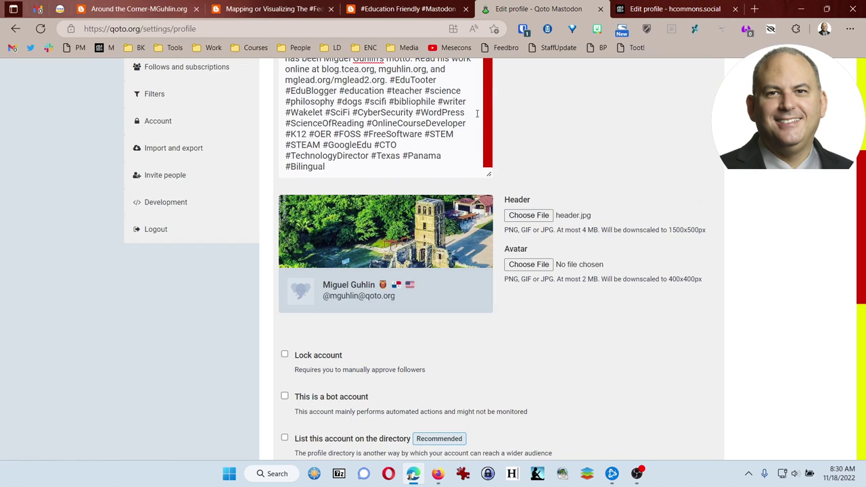
left_click(295, 290)
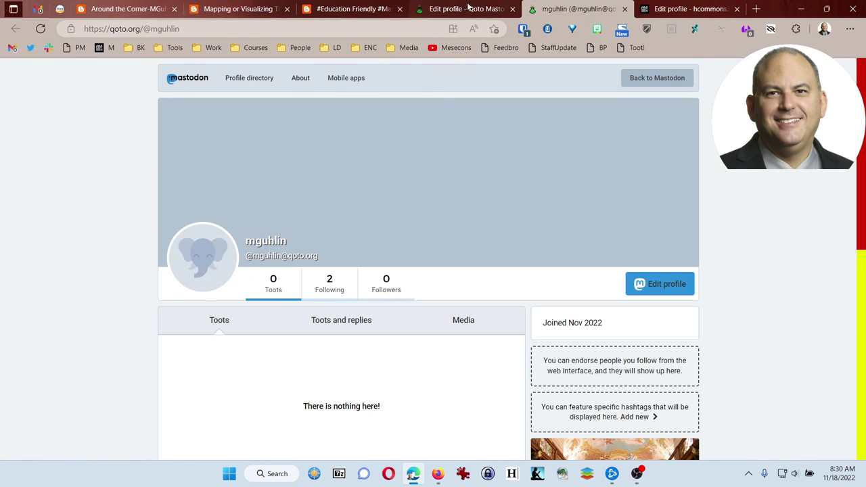
left_click(468, 10)
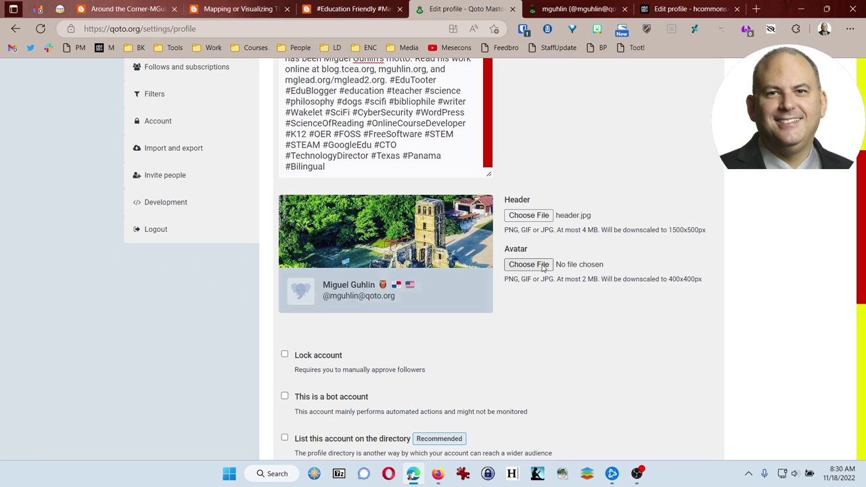
left_click(533, 264)
left_click(170, 210)
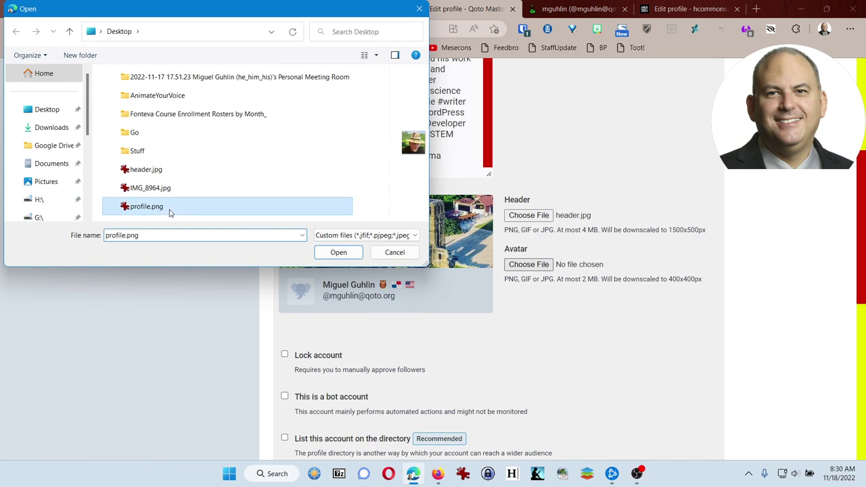
left_click(338, 252)
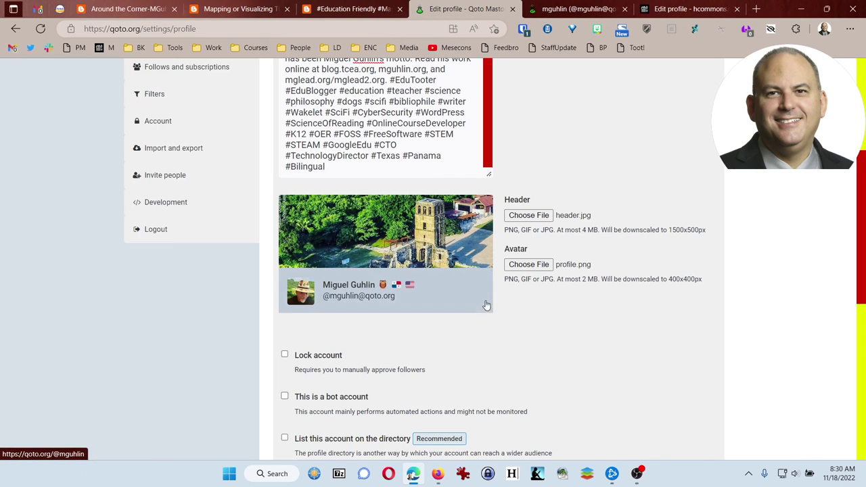
scroll(384, 260, "down", 3)
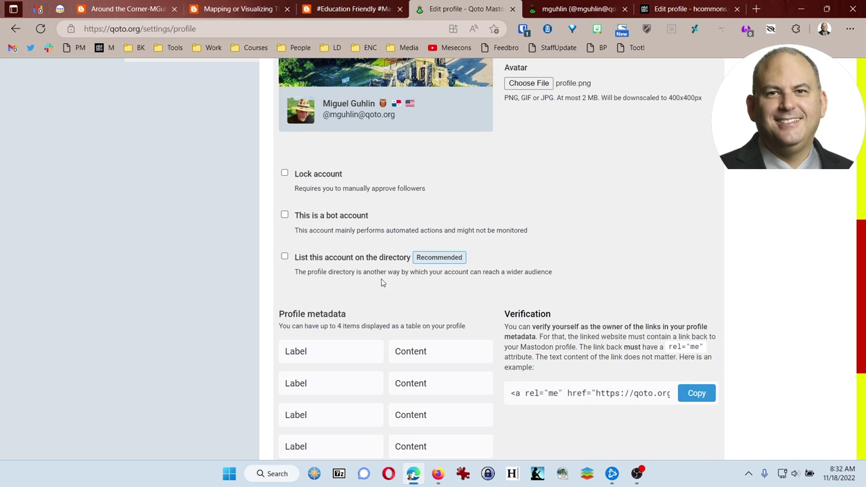
Turn on 'Suggest account to others' in the hcommons.social profile settings.
left_click(578, 9)
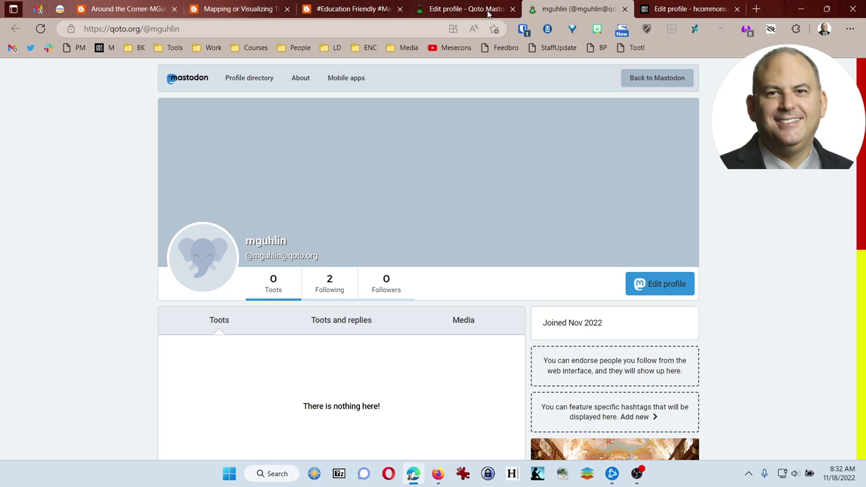
left_click(624, 9)
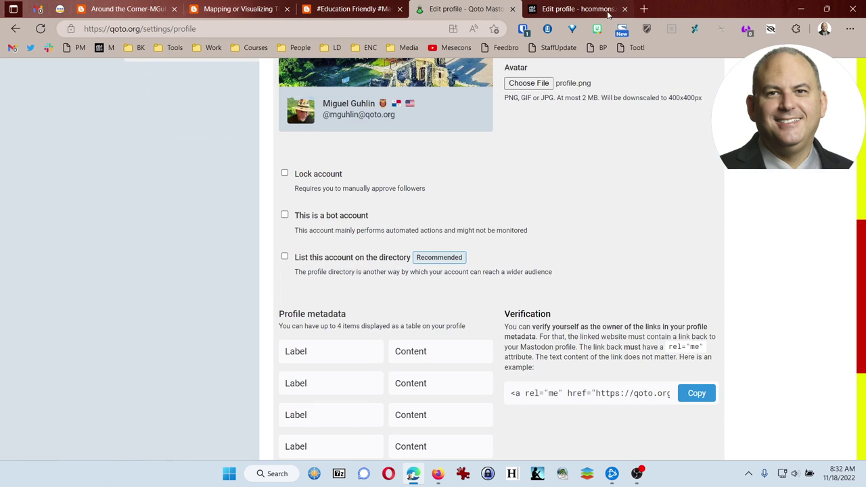
left_click(583, 10)
scroll(516, 216, "down", 5)
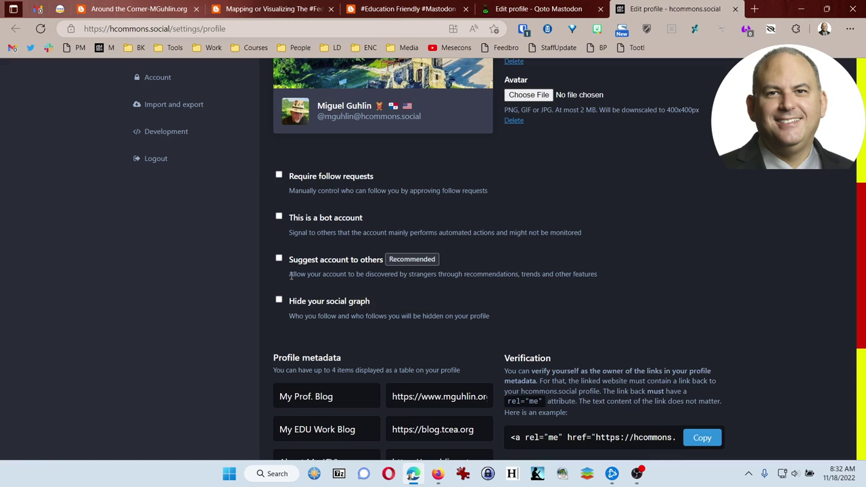
left_click(278, 260)
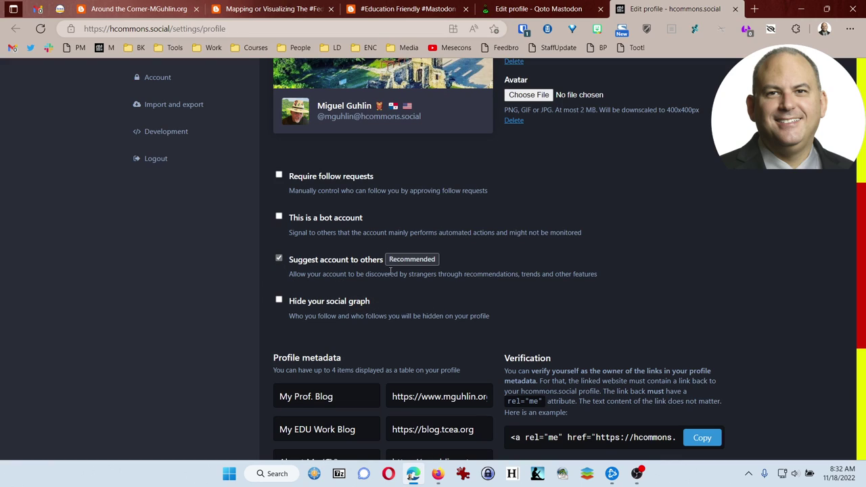
Turn on 'List this account on the directory' for the qoto.org profile.
left_click(530, 8)
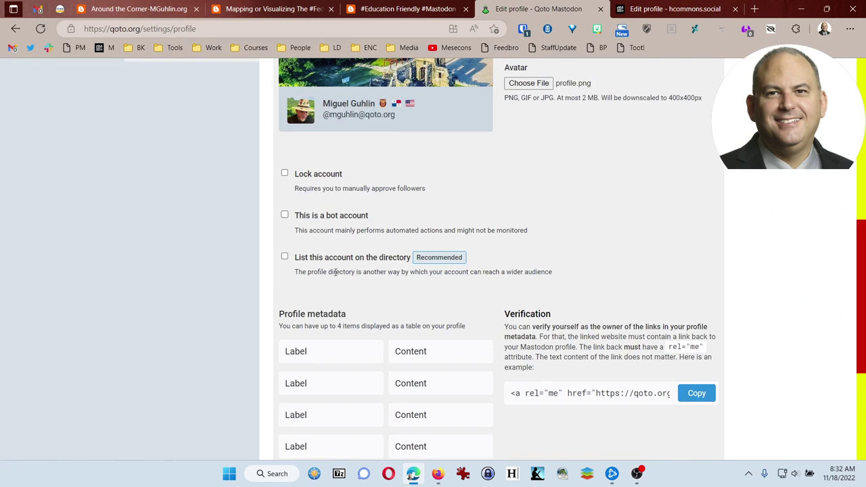
left_click(284, 256)
scroll(295, 298, "down", 2)
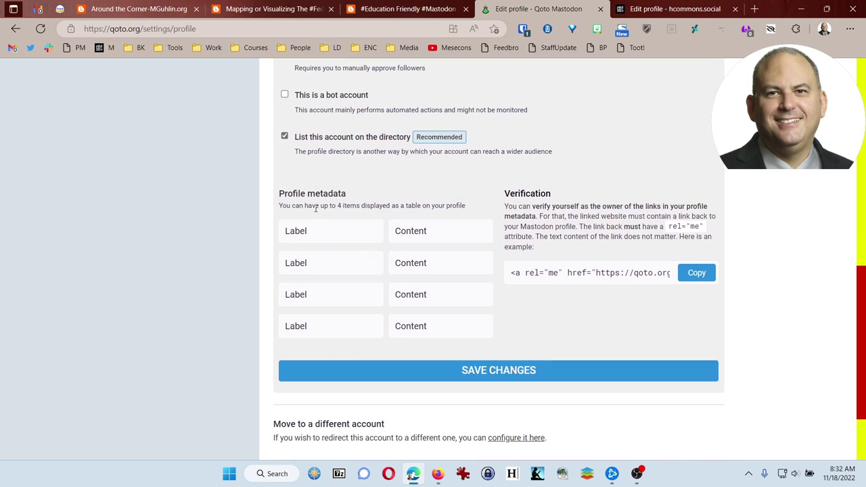
Copy the My Prof. Blog label into the first qoto.org metadata label.
left_click(664, 8)
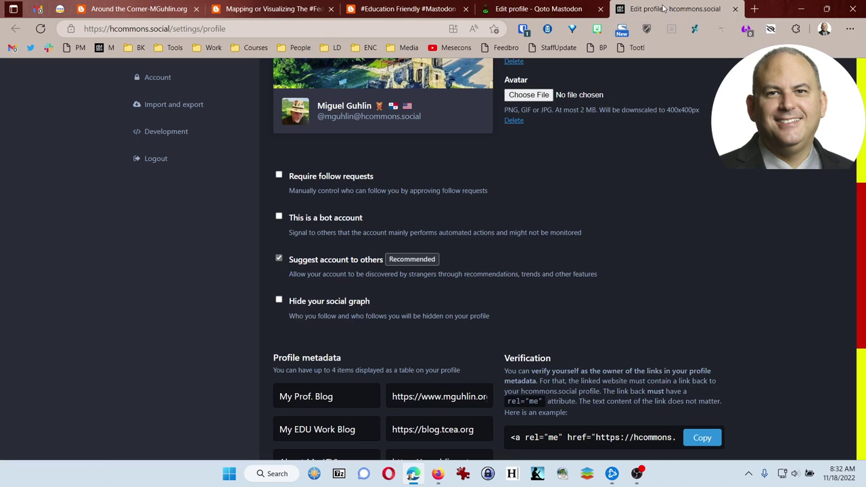
scroll(353, 295, "down", 3)
scroll(356, 257, "up", 1)
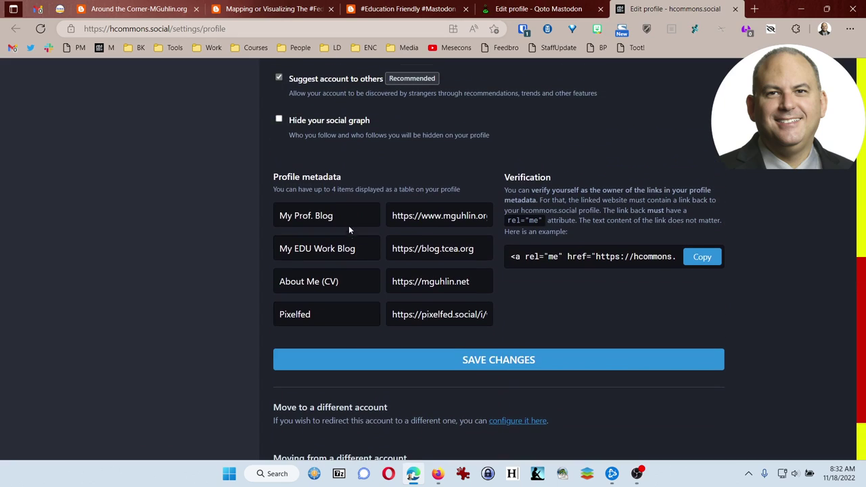
left_click(349, 218)
key("ctrl+a")
key("ctrl+c")
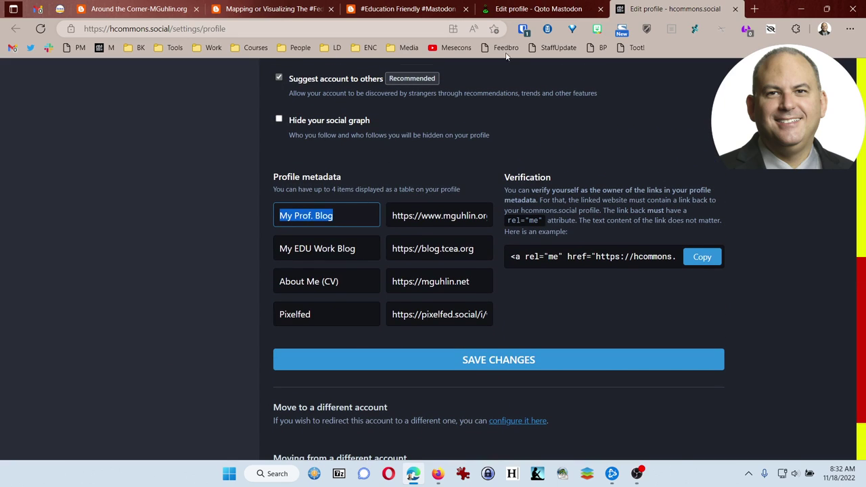
left_click(538, 9)
left_click(314, 235)
key("ctrl+v")
Copy the My Prof. Blog address into the first qoto.org content field.
left_click(671, 10)
left_click(440, 215)
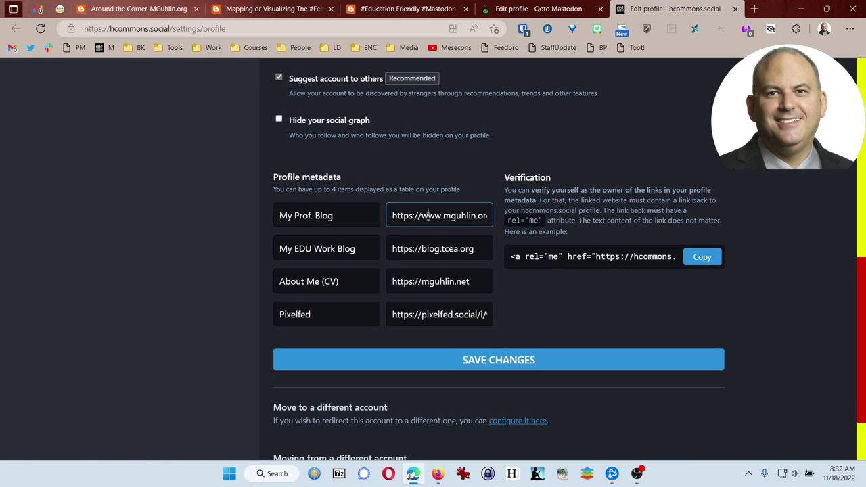
key("ctrl+a")
key("ctrl+v")
key("ctrl+z")
key("ctrl+c")
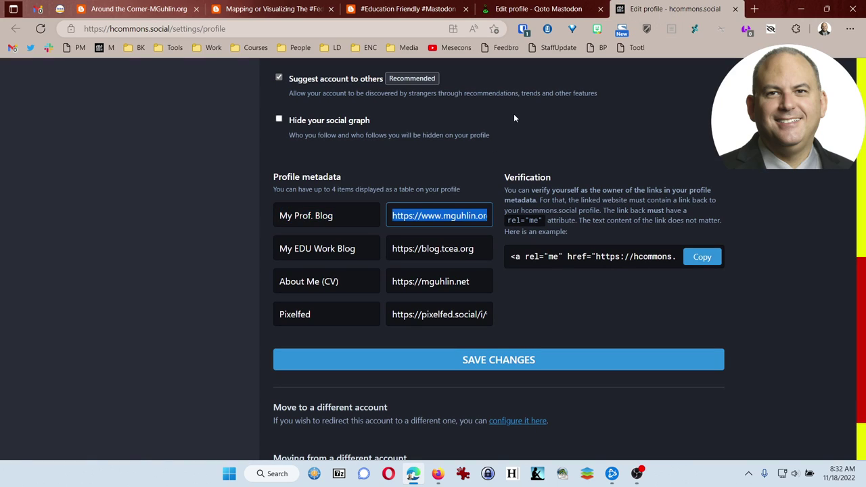
left_click(514, 10)
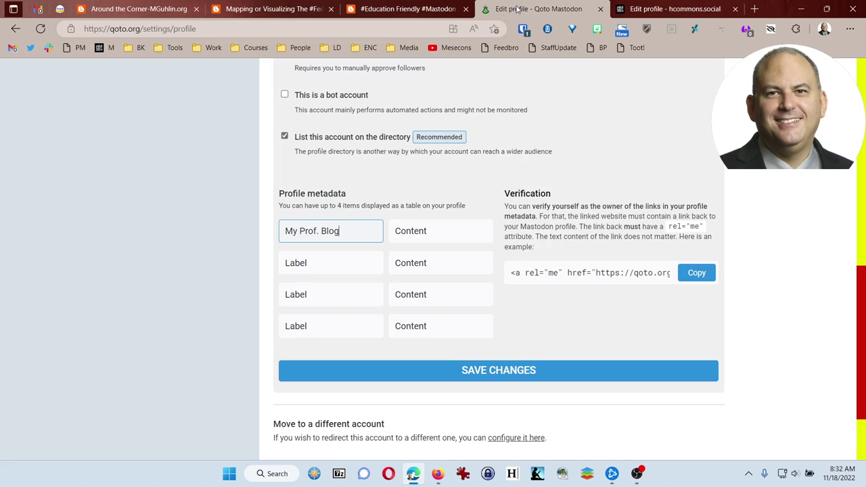
left_click(411, 227)
key("ctrl+v")
left_click(332, 261)
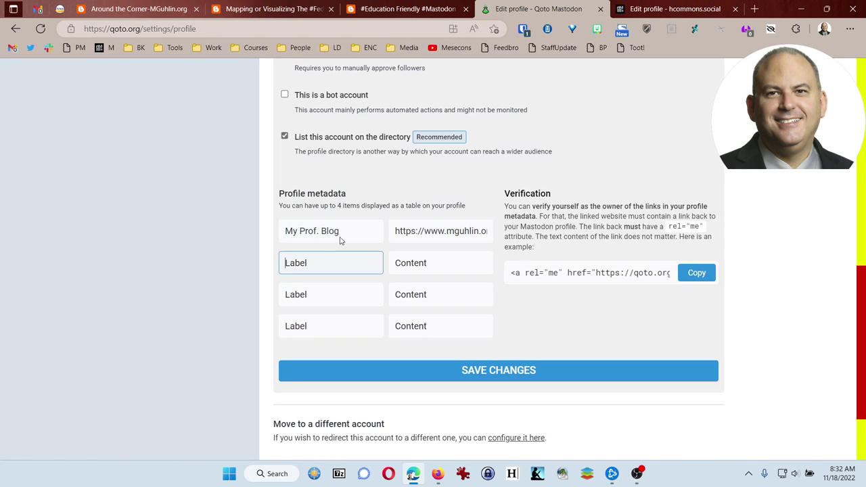
left_click(660, 14)
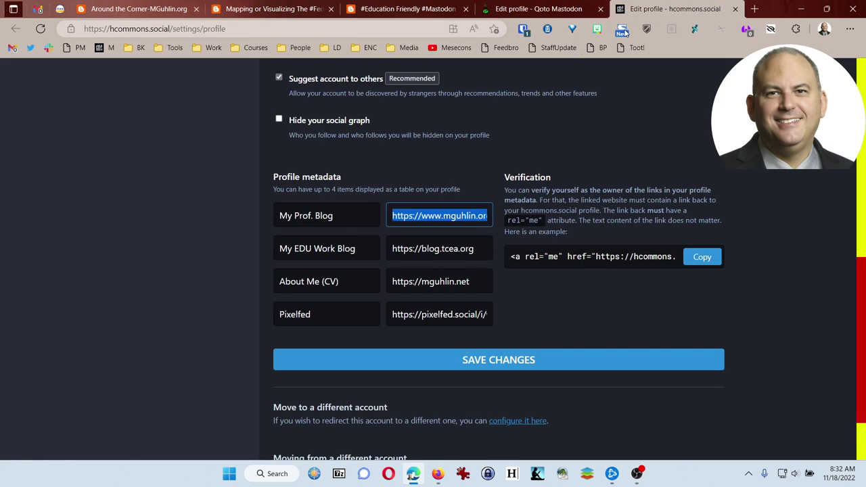
triple_click(350, 247)
key("ctrl+c")
left_click(540, 12)
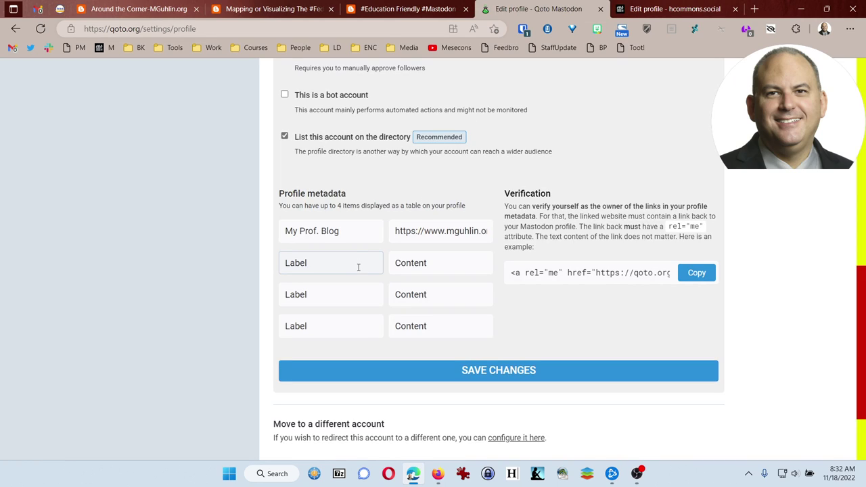
key("ctrl+v")
key("Tab")
left_click(663, 8)
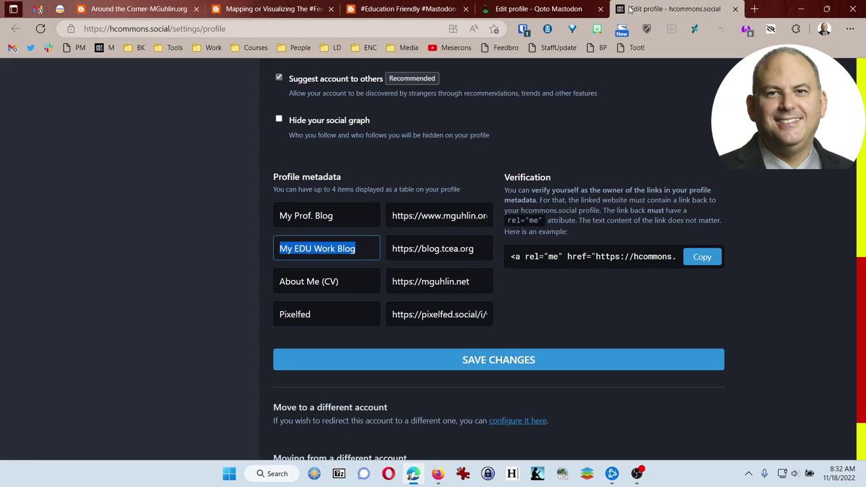
triple_click(398, 249)
key("ctrl+c")
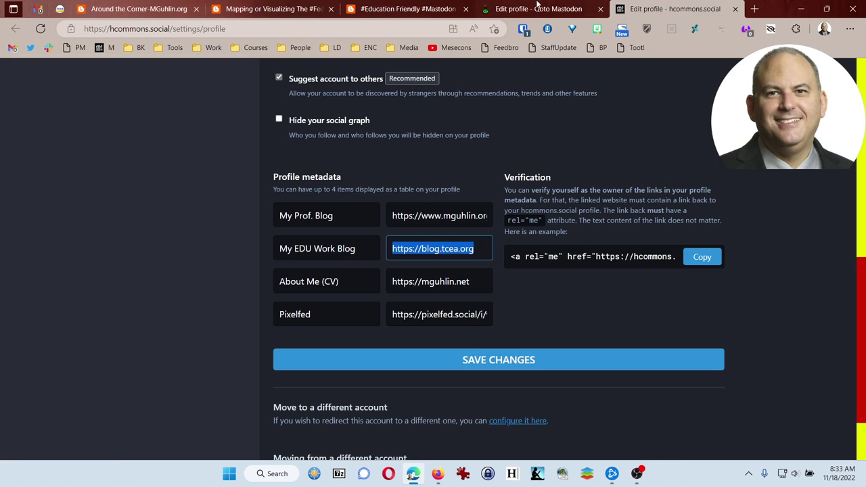
left_click(538, 12)
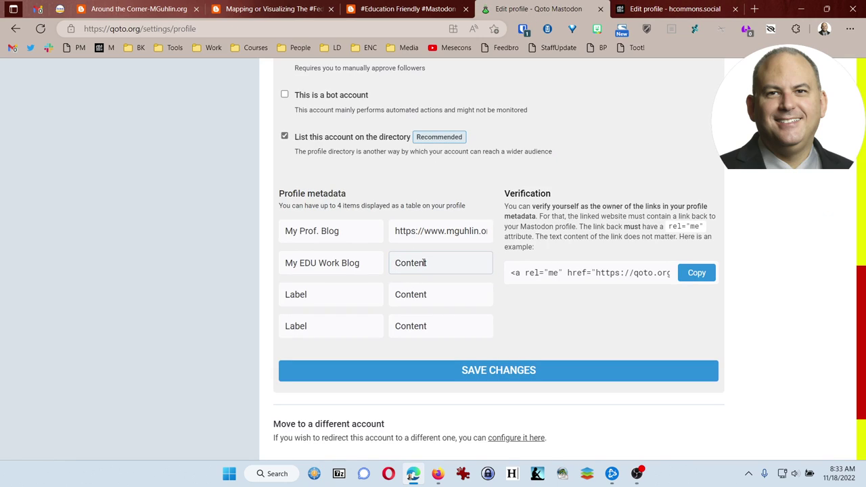
key("ctrl+v")
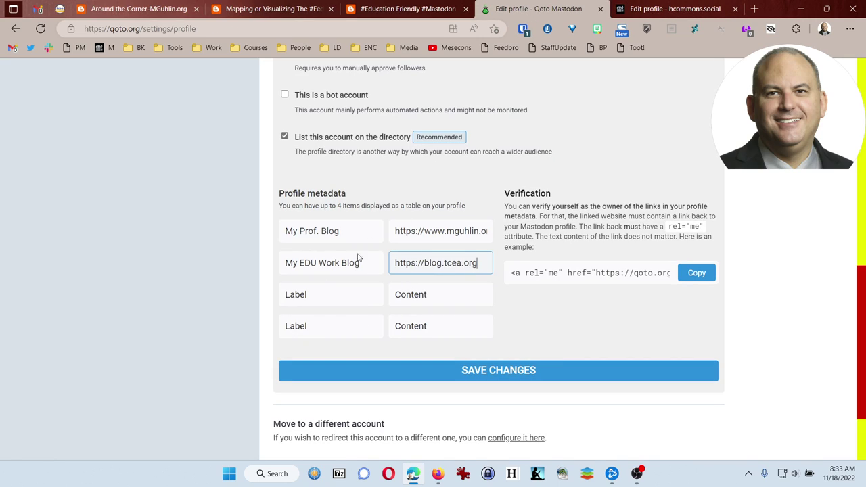
left_click(636, 12)
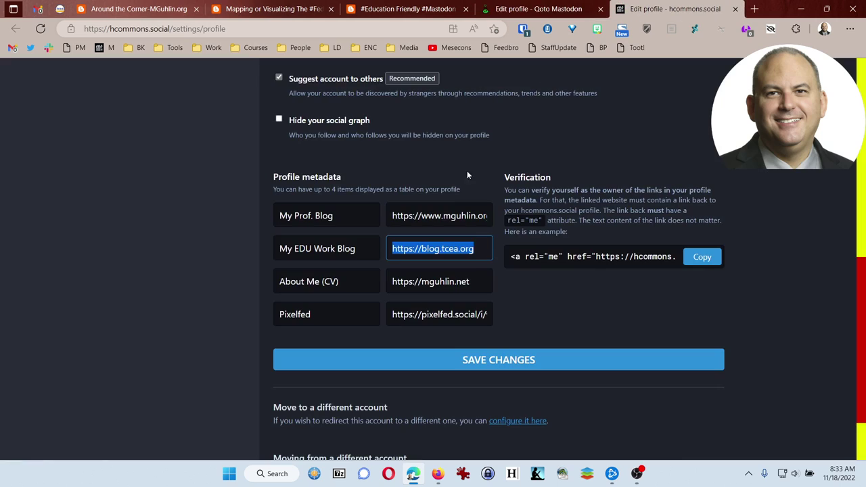
triple_click(359, 281)
key("ctrl+c")
left_click(554, 9)
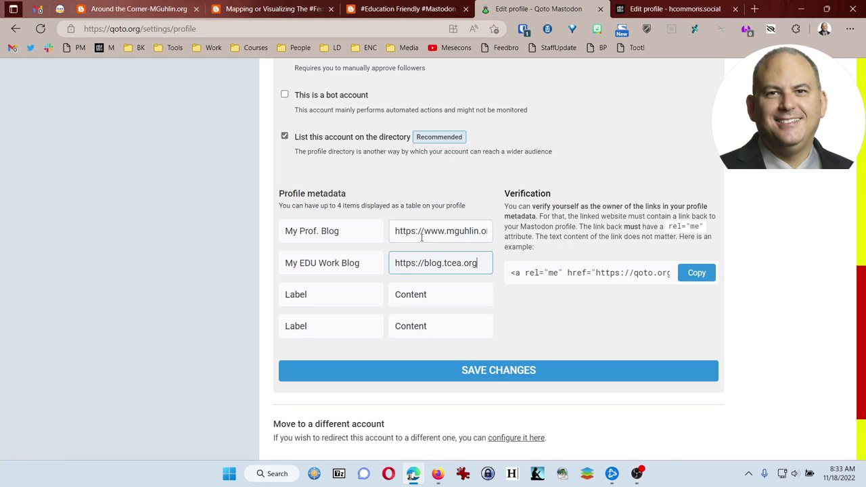
left_click(342, 299)
key("ctrl+v")
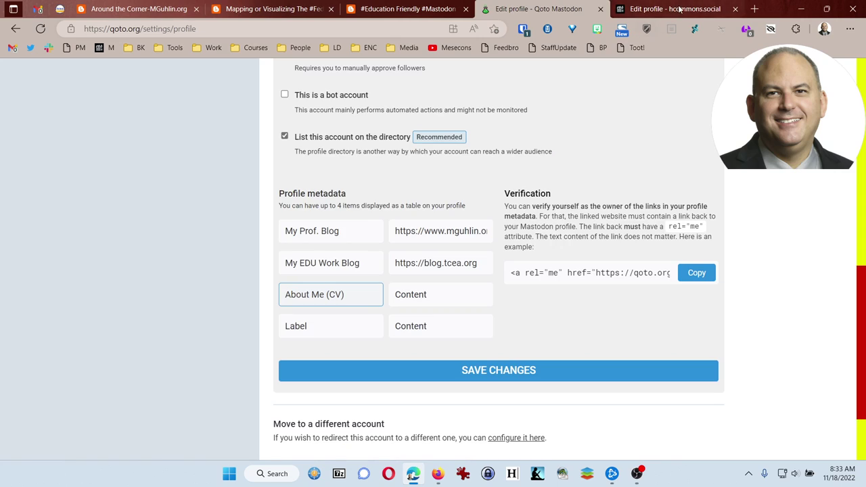
left_click(679, 11)
triple_click(474, 282)
key("ctrl+c")
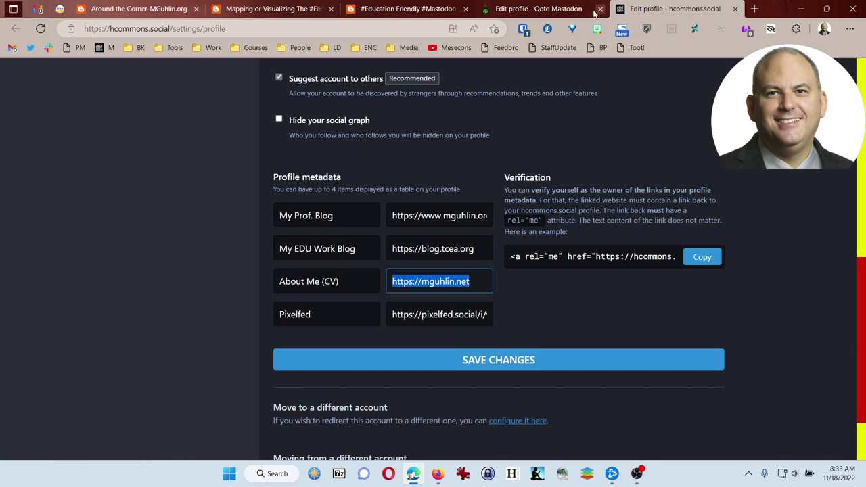
left_click(557, 10)
left_click(433, 286)
key("ctrl+v")
Copy the Pixelfed label into the fourth qoto.org metadata label.
left_click(681, 15)
left_click(341, 313)
double_click(341, 312)
key("ctrl+c")
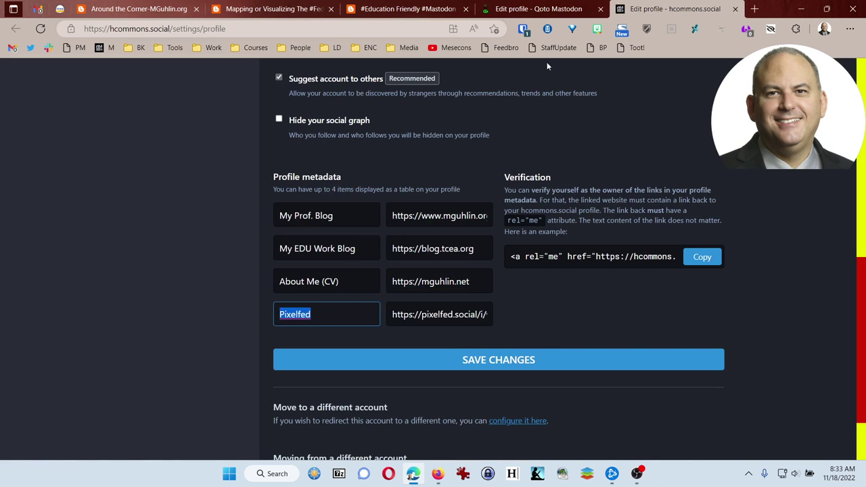
left_click(555, 10)
left_click(361, 327)
key("ctrl+v")
Copy the Pixelfed link into the fourth qoto.org content field.
left_click(681, 13)
left_click(564, 13)
left_click(443, 330)
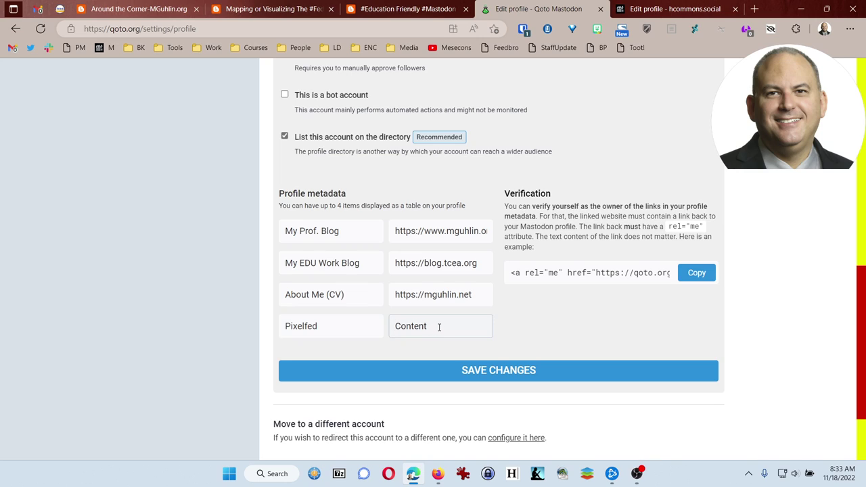
key("ctrl+v")
key("ctrl+z")
left_click(681, 8)
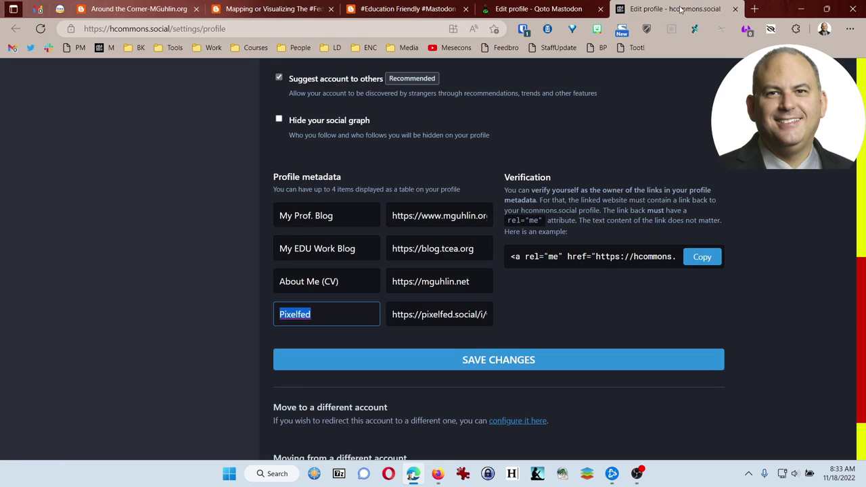
left_click(444, 318)
key("ctrl+a")
key("ctrl+c")
left_click(535, 8)
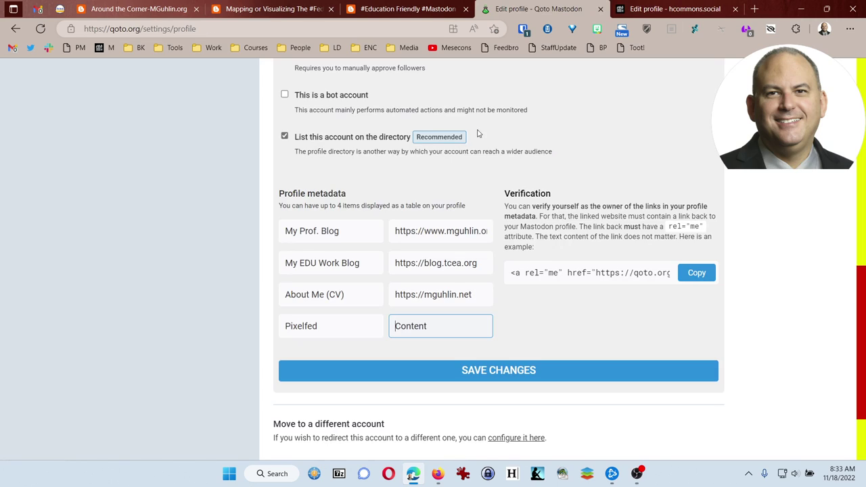
left_click(419, 325)
key("ctrl+v")
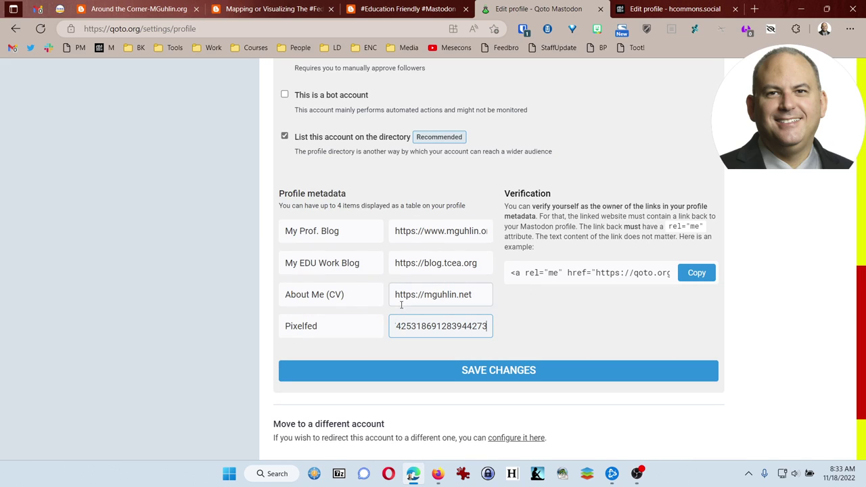
left_click(395, 345)
left_click(393, 330)
mouse_move(513, 207)
scroll(509, 304, "down", 1)
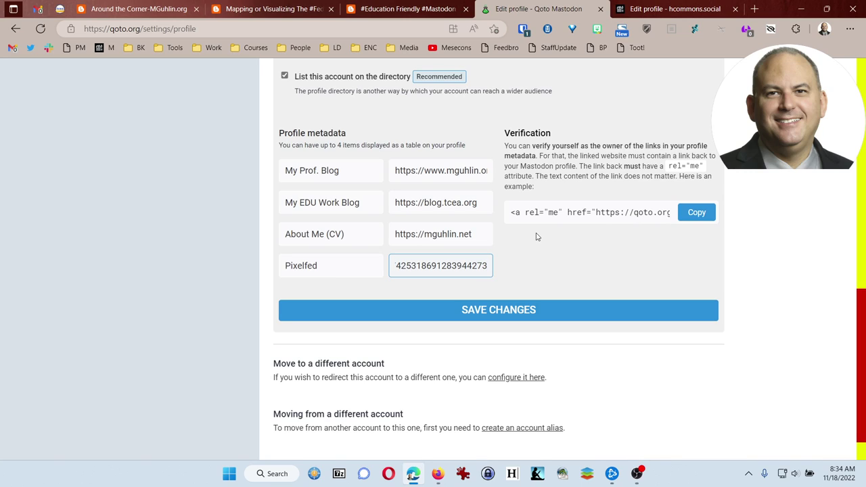
Save the qoto.org profile with its four metadata rows, My Prof. Blog through Pixelfed.
left_click(503, 308)
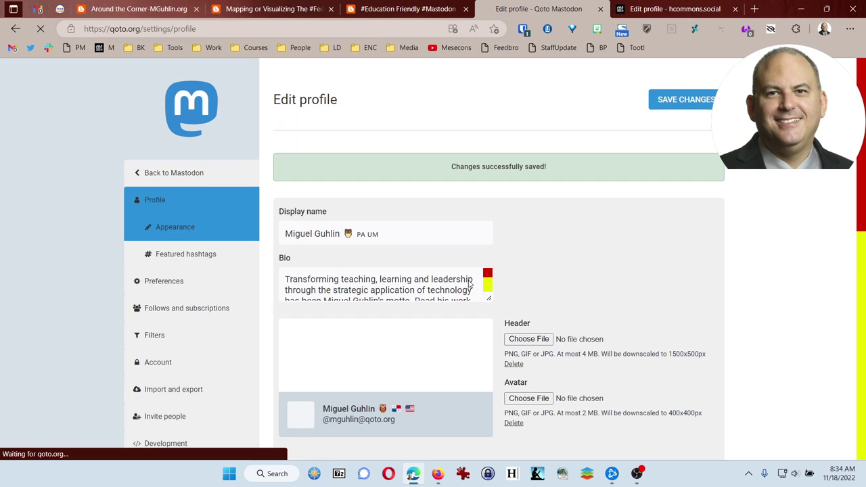
scroll(608, 281, "down", 3)
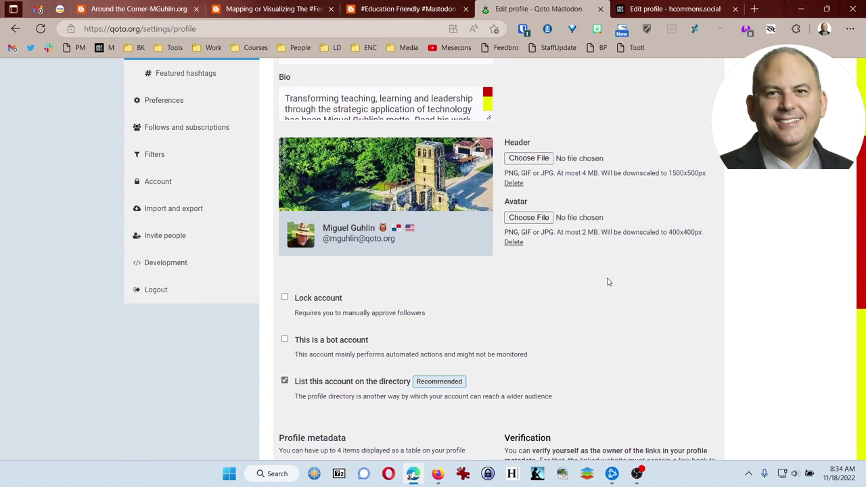
scroll(608, 281, "down", 5)
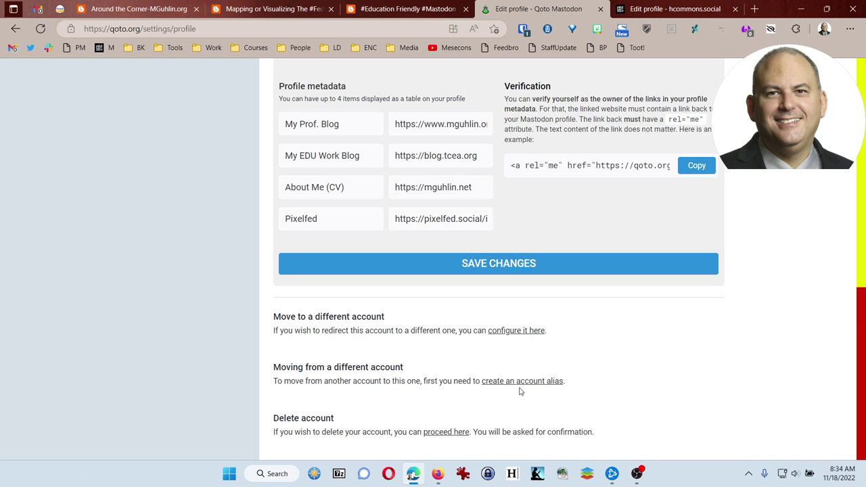
Scroll back up and go to the qoto.org Featured hashtags settings page.
scroll(516, 390, "up", 6)
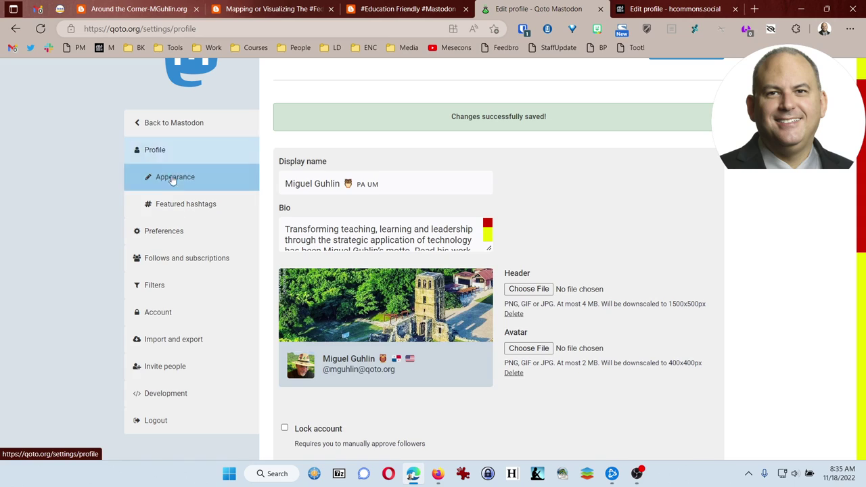
left_click(171, 205)
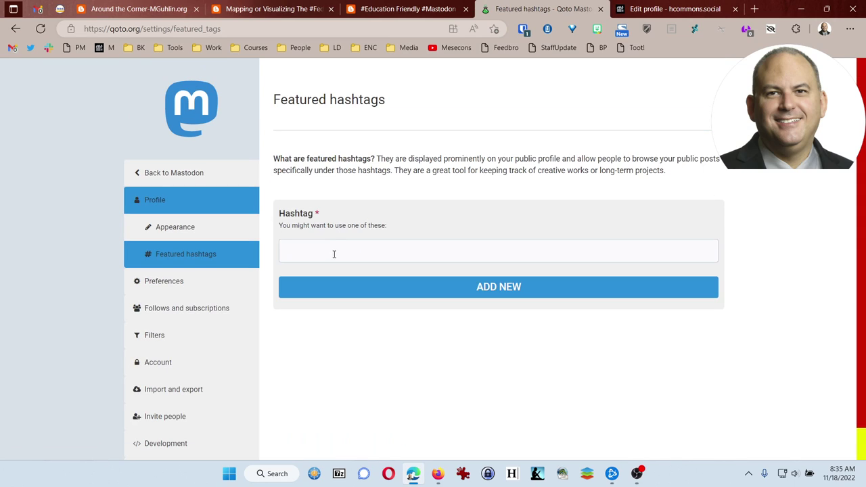
Add #Education and #EduTooters as featured hashtags on the qoto.org profile.
left_click(182, 255)
left_click(308, 251)
type("#Education")
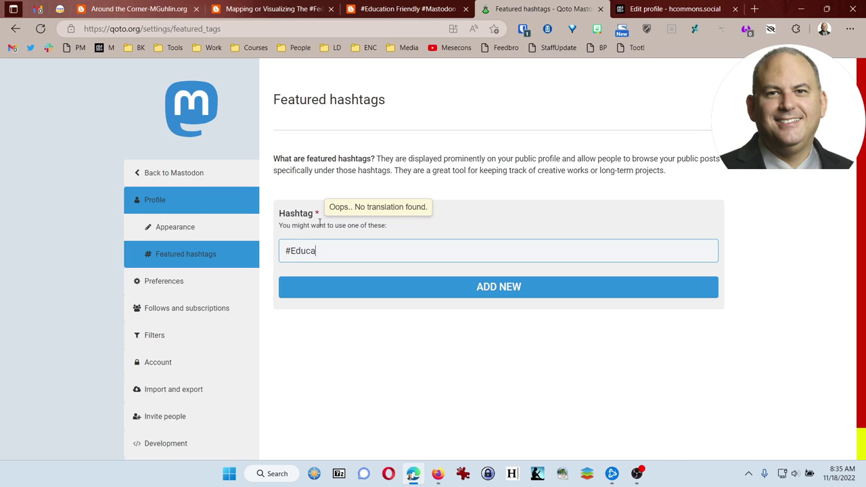
left_click(501, 292)
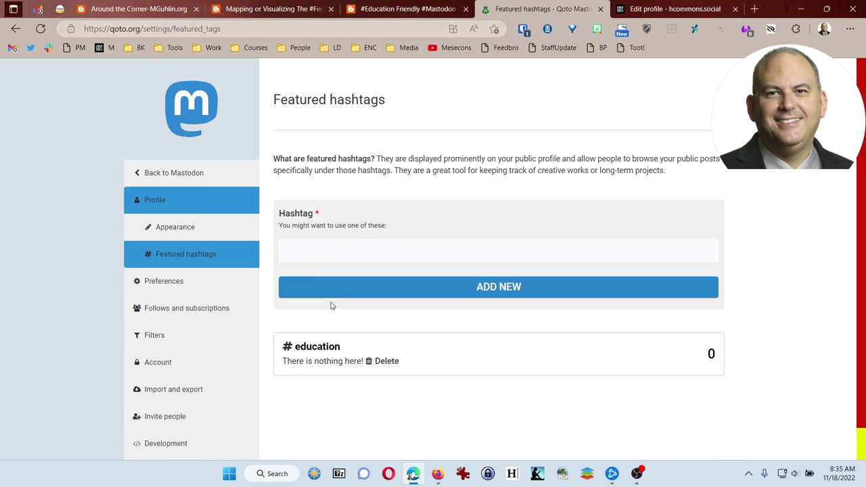
left_click(321, 253)
type("#EduTooters")
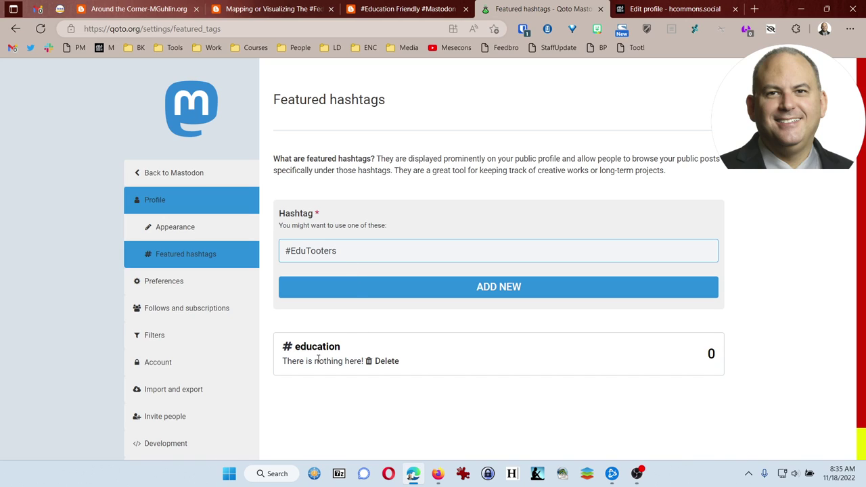
left_click(479, 287)
Add #TCEA and #EdTech as featured hashtags, then go to the Appearance preferences.
left_click(327, 250)
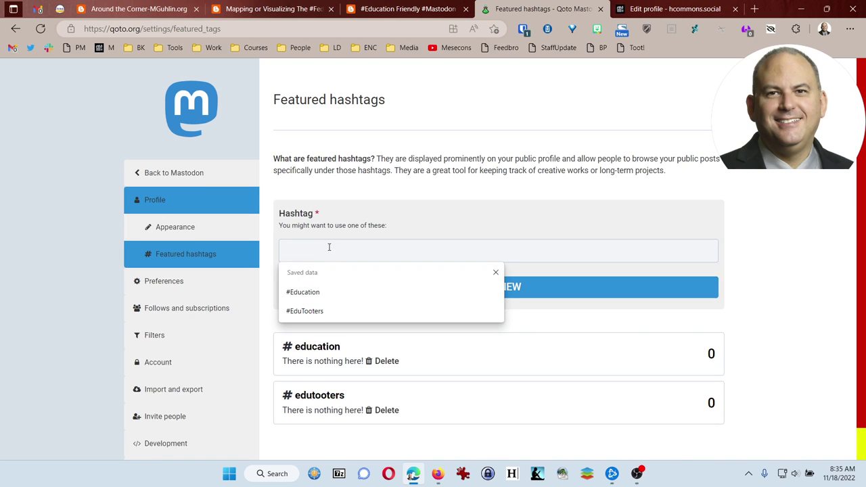
type("#TCEA")
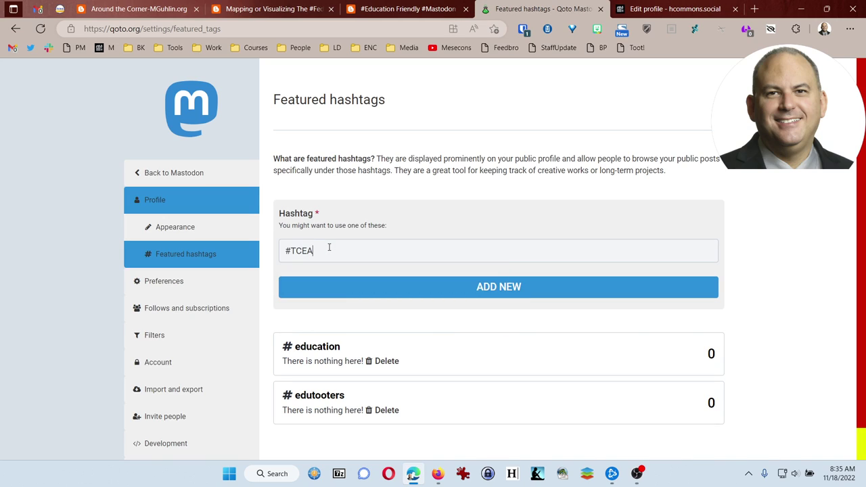
left_click(502, 291)
left_click(435, 252)
scroll(446, 262, "down", 1)
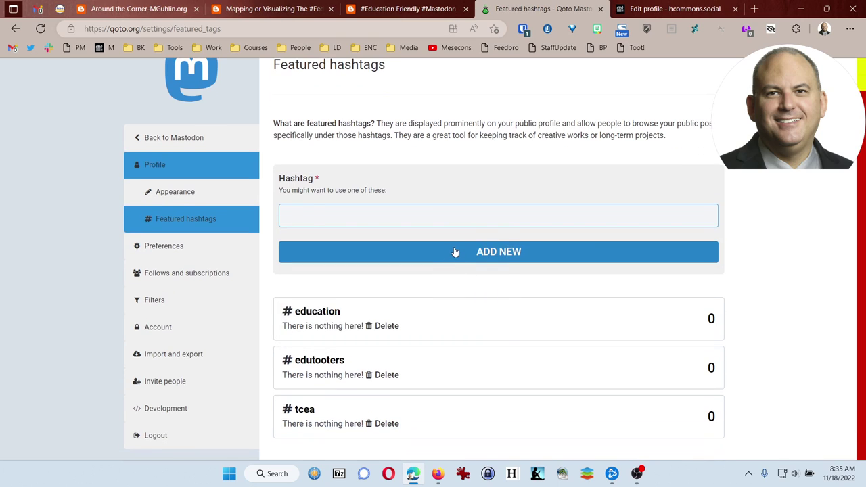
type("#EdTech")
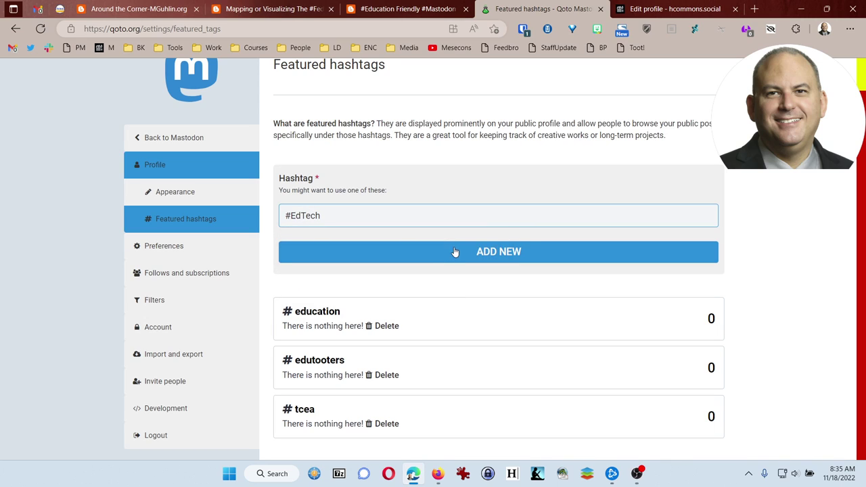
left_click(456, 252)
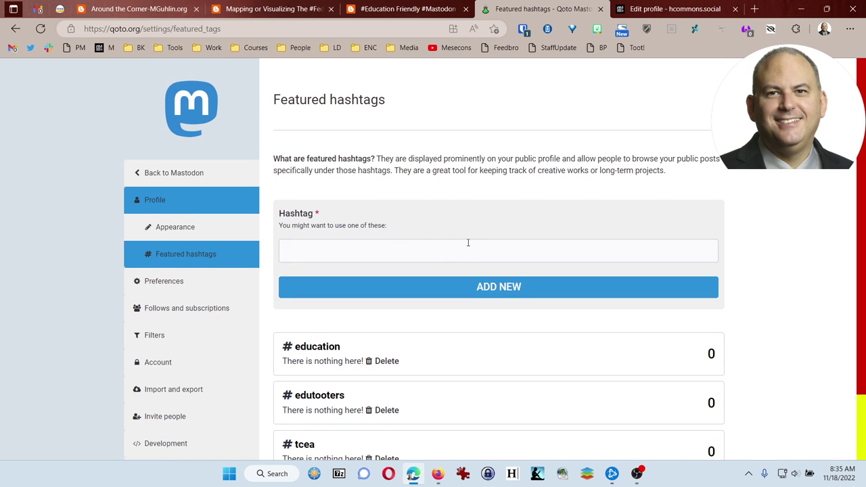
scroll(477, 242, "down", 1)
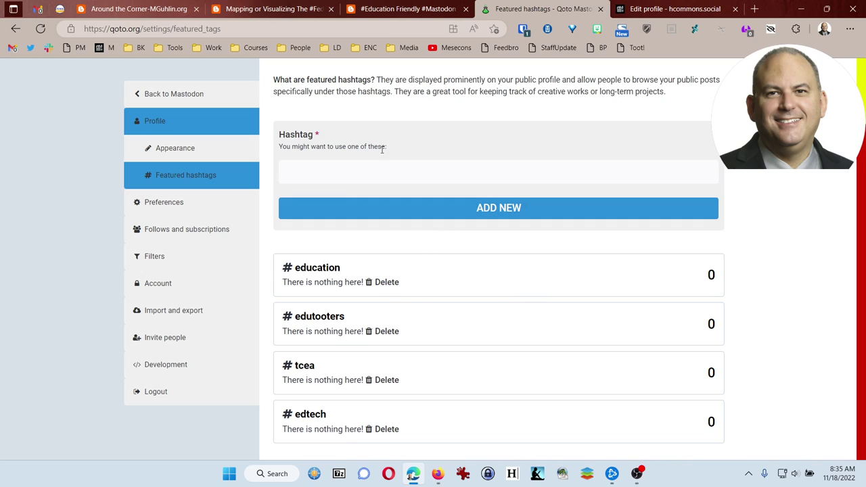
left_click(209, 207)
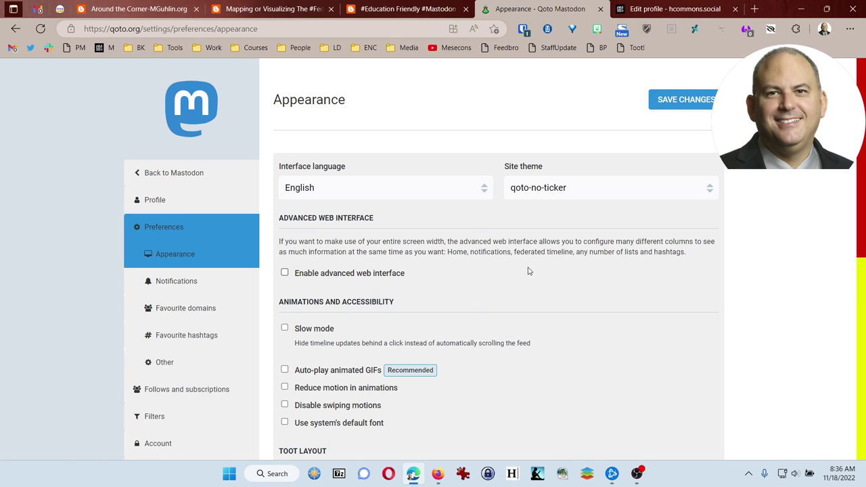
scroll(529, 271, "down", 1)
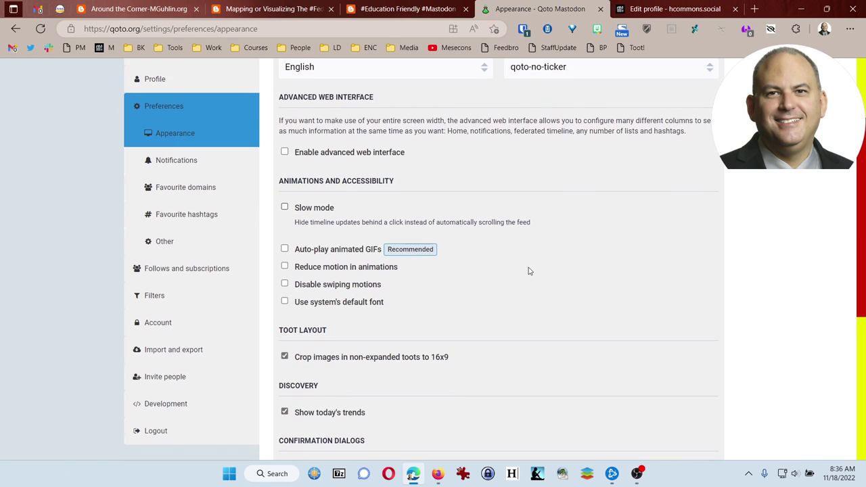
left_click(690, 135)
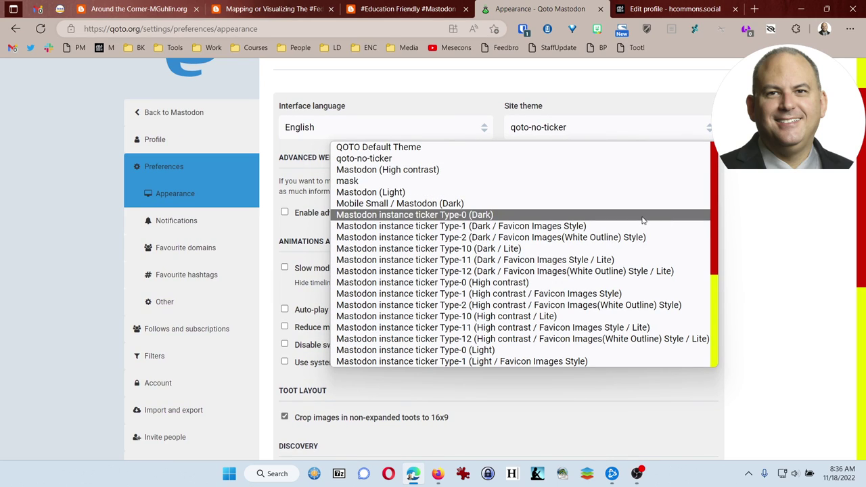
left_click(791, 203)
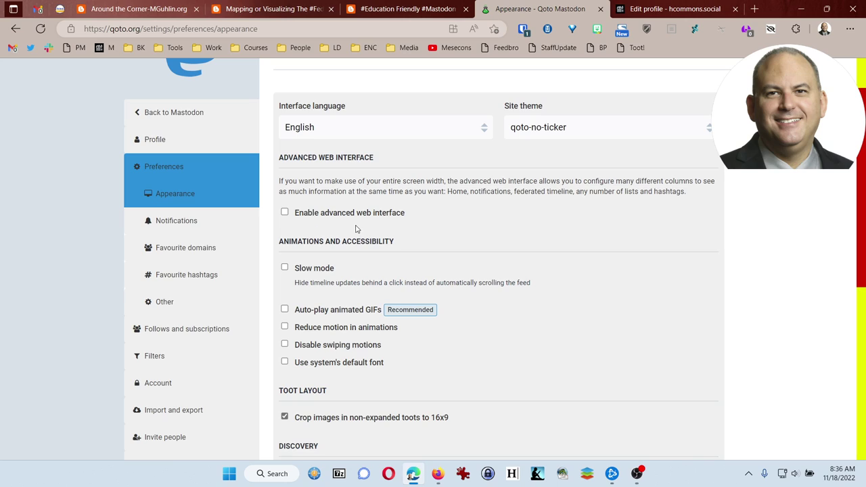
scroll(358, 236, "down", 1)
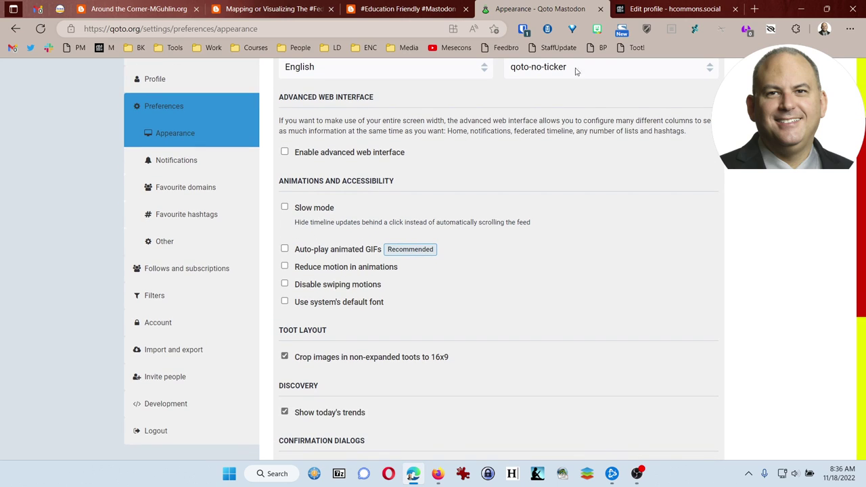
Save the hcommons.social profile, review its Appearance preferences, then return to qoto.org's Appearance page.
left_click(643, 11)
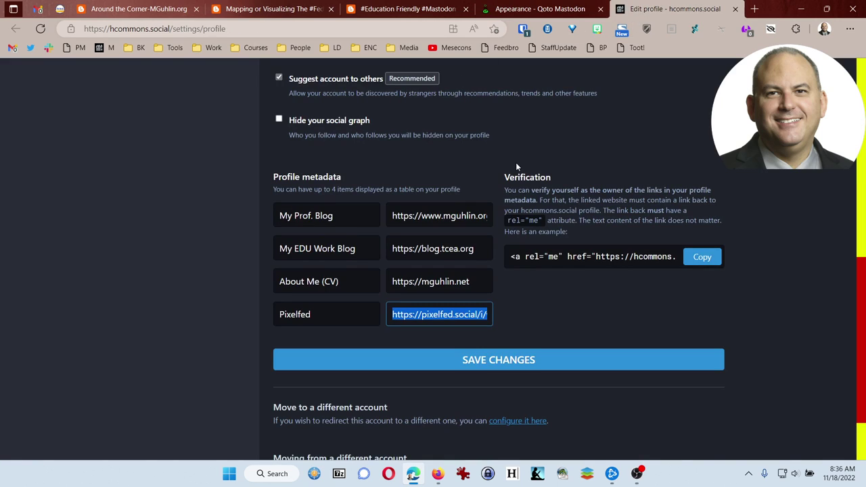
left_click(499, 360)
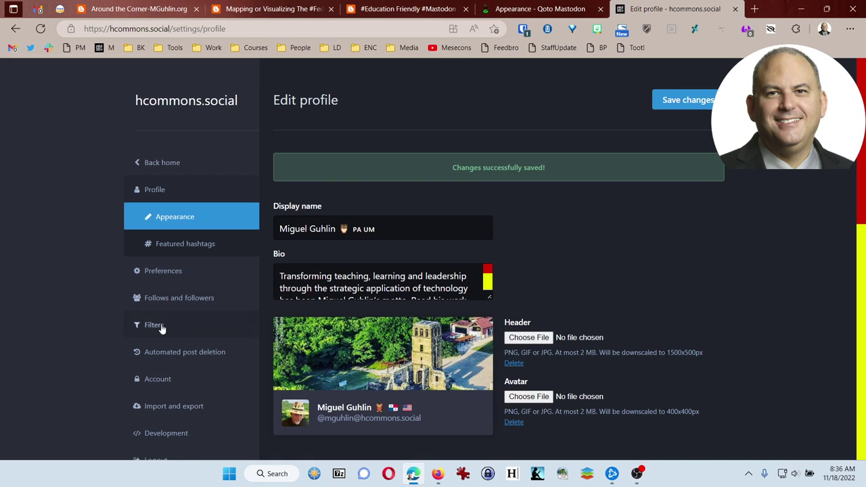
left_click(196, 271)
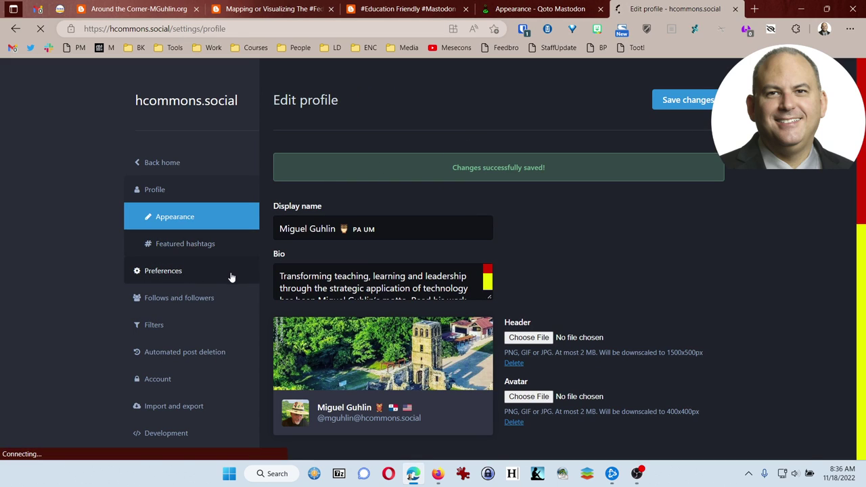
scroll(410, 303, "down", 2)
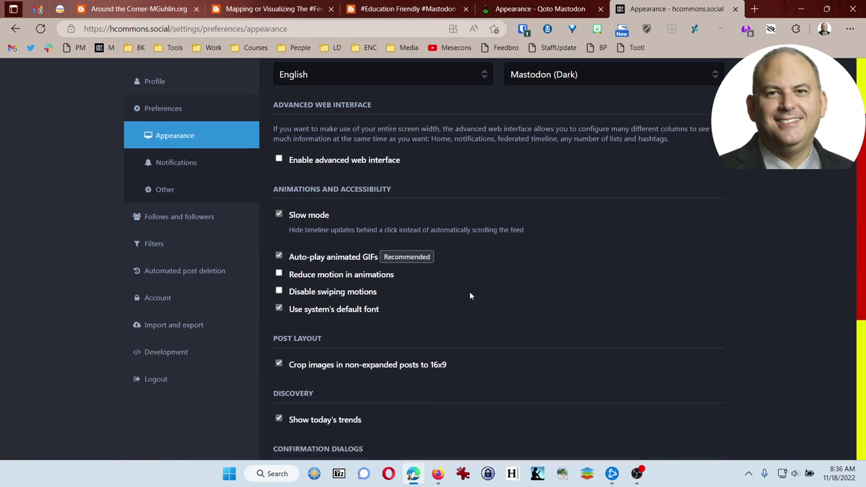
scroll(315, 215, "down", 1)
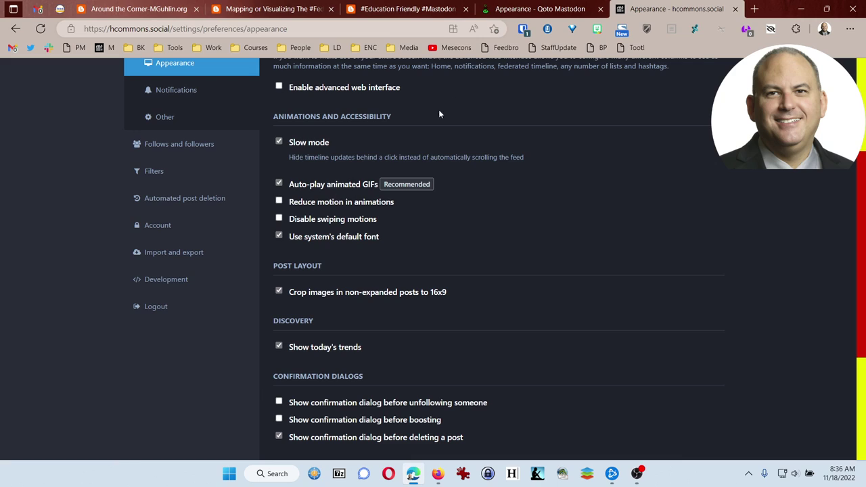
left_click(529, 13)
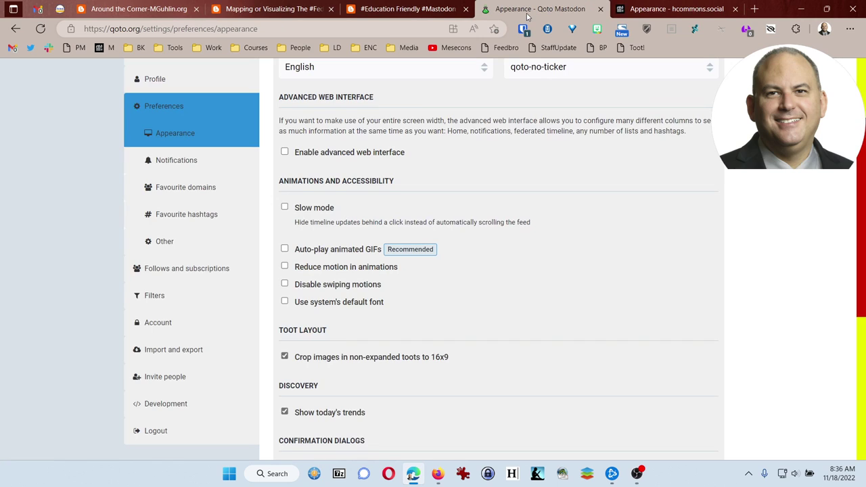
Enable Slow mode and Auto-play animated GIFs on qoto.org and save the appearance settings.
left_click(284, 208)
left_click(284, 249)
scroll(342, 250, "down", 3)
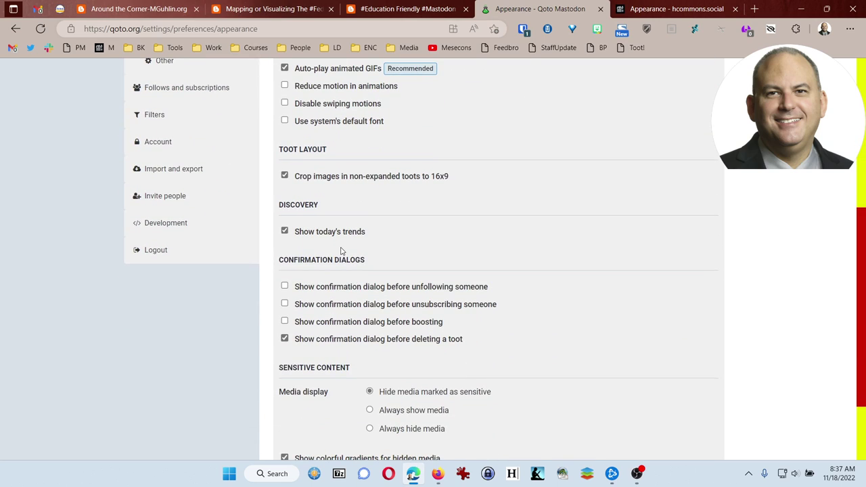
scroll(341, 243, "down", 1)
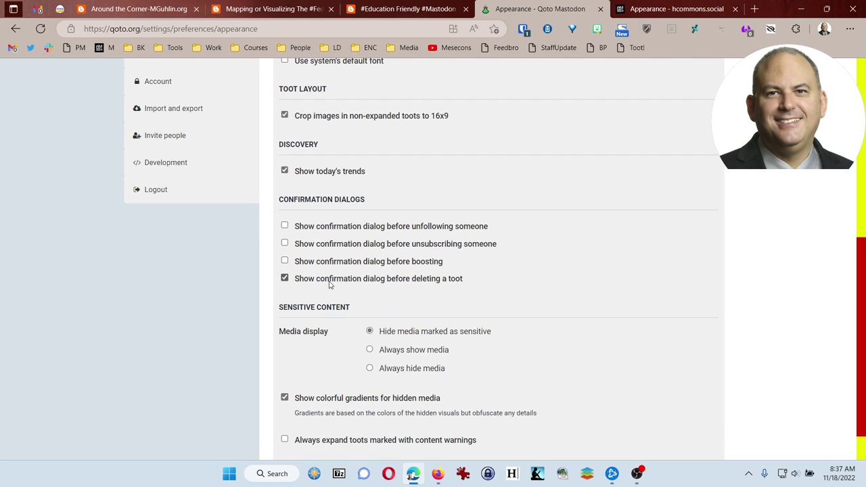
scroll(361, 279, "down", 1)
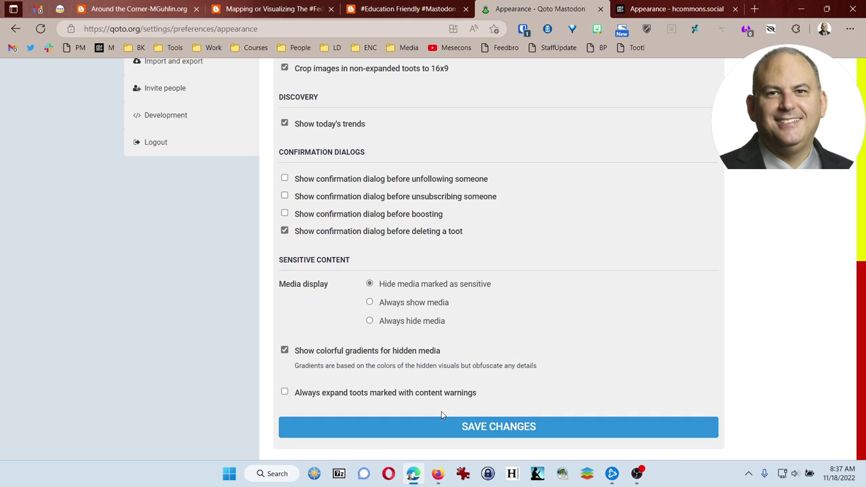
left_click(499, 427)
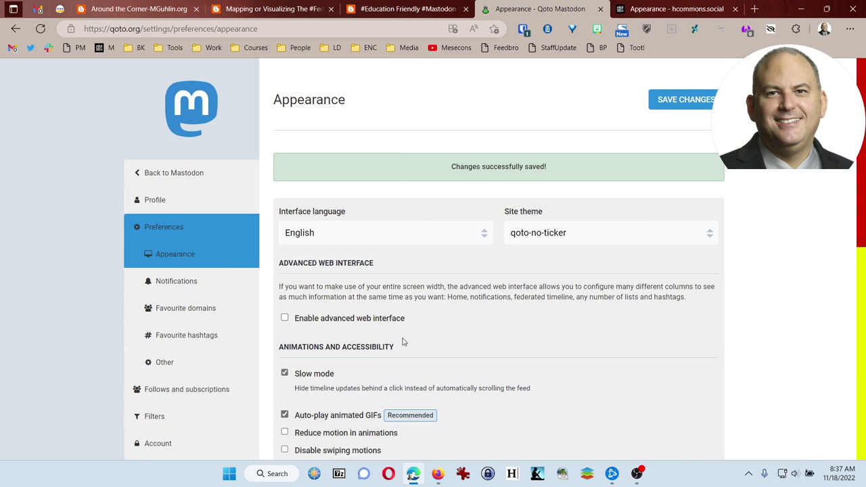
Add hcommons.social and mstdn.social as qoto.org favourite domains, then go to Favourite hashtags.
left_click(200, 309)
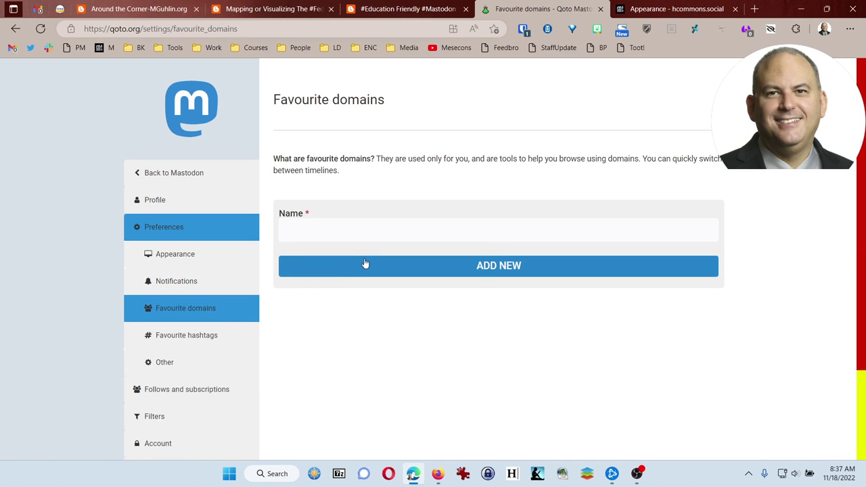
left_click(318, 230)
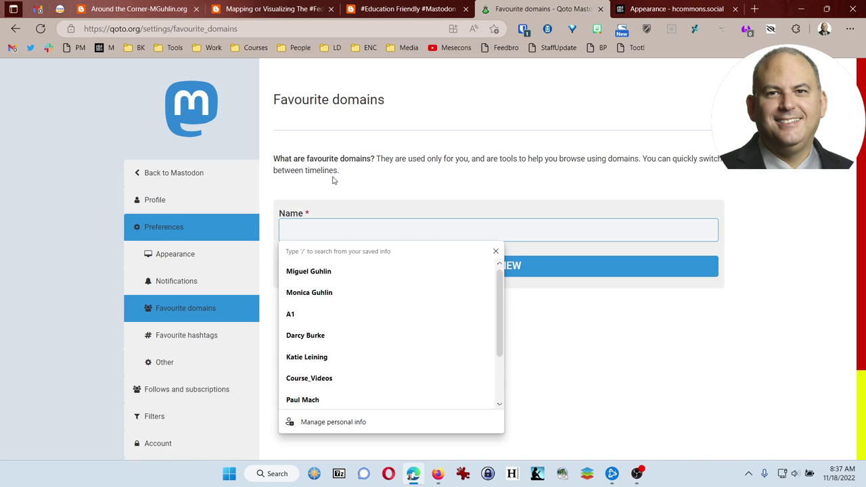
type("hcommons.s")
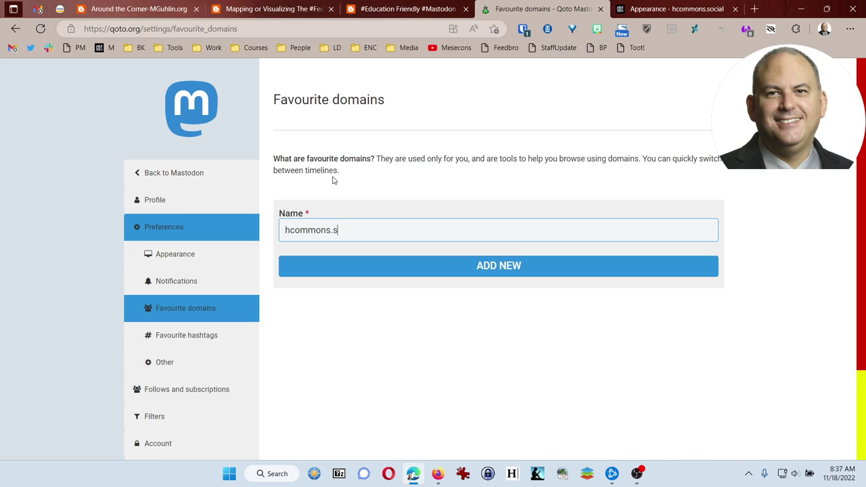
type("ocial")
left_click(483, 266)
left_click(348, 230)
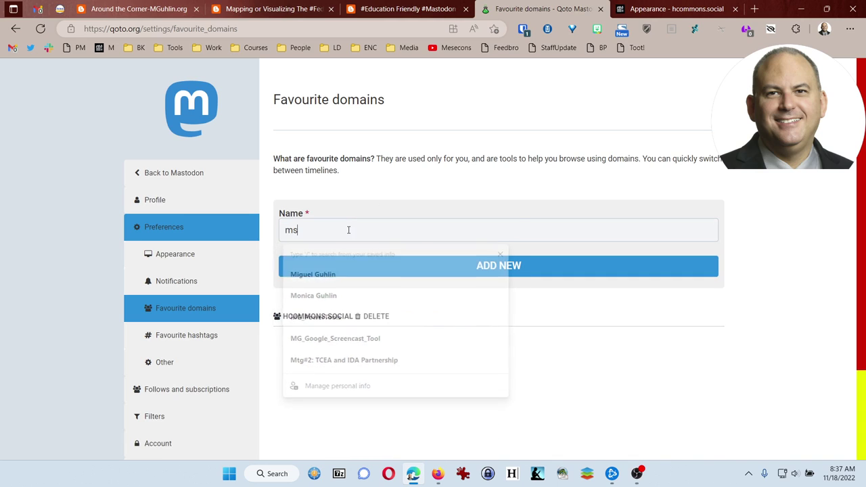
type("tdn.social")
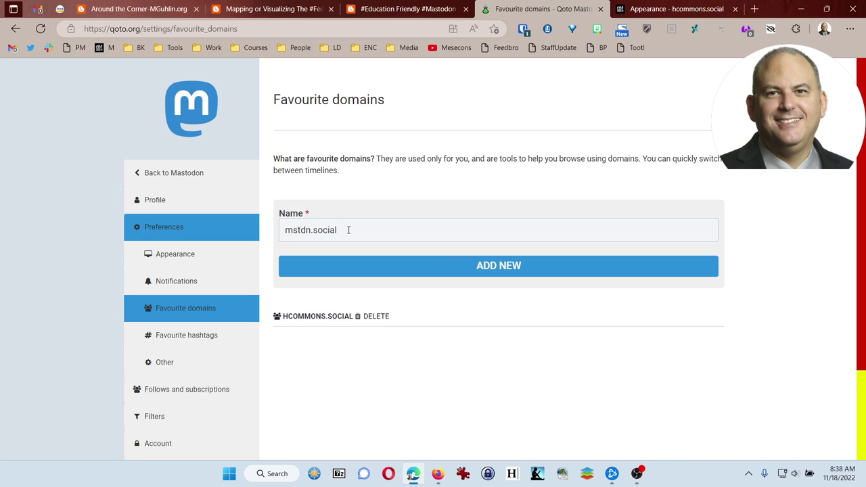
left_click(467, 272)
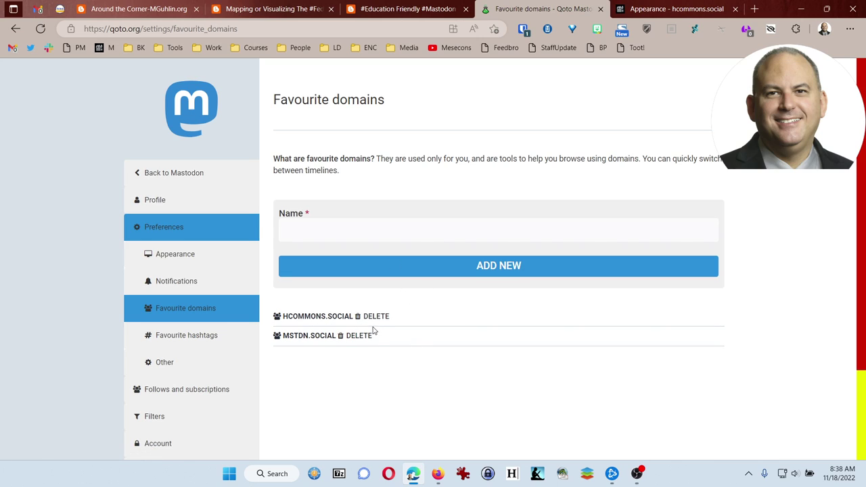
left_click(160, 339)
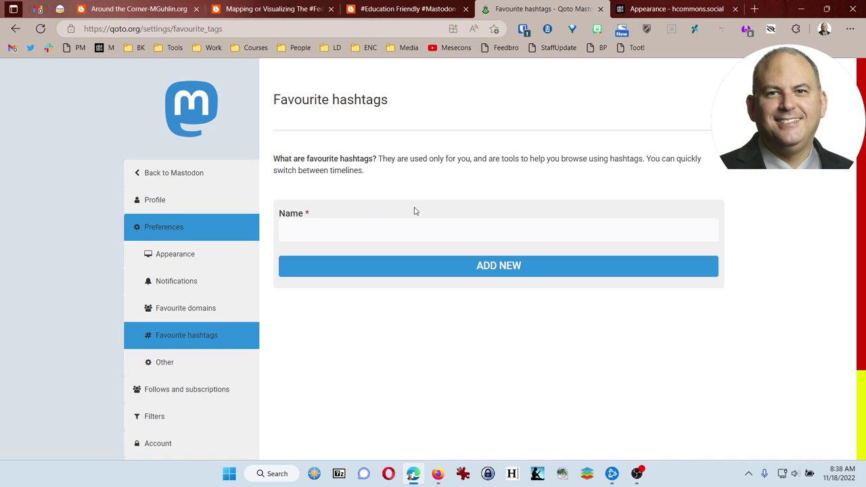
Add #Education and #EdTech to the qoto.org favourite hashtags.
left_click(358, 223)
type("#Education")
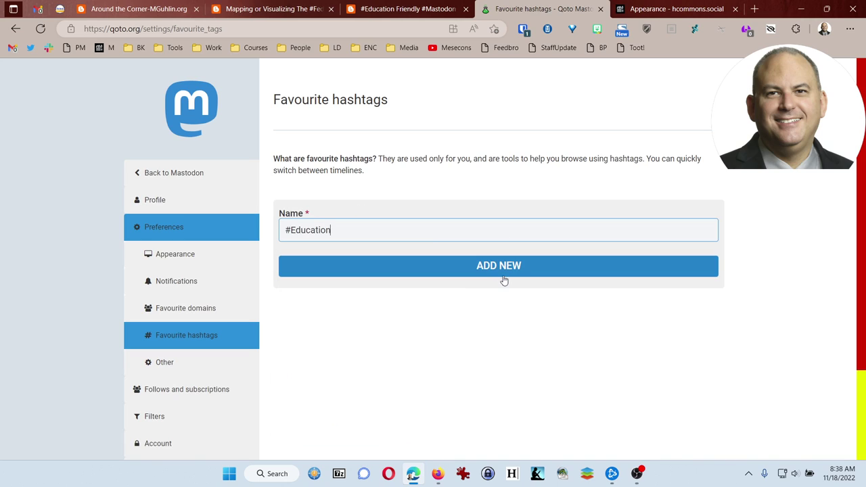
left_click(504, 272)
left_click(341, 229)
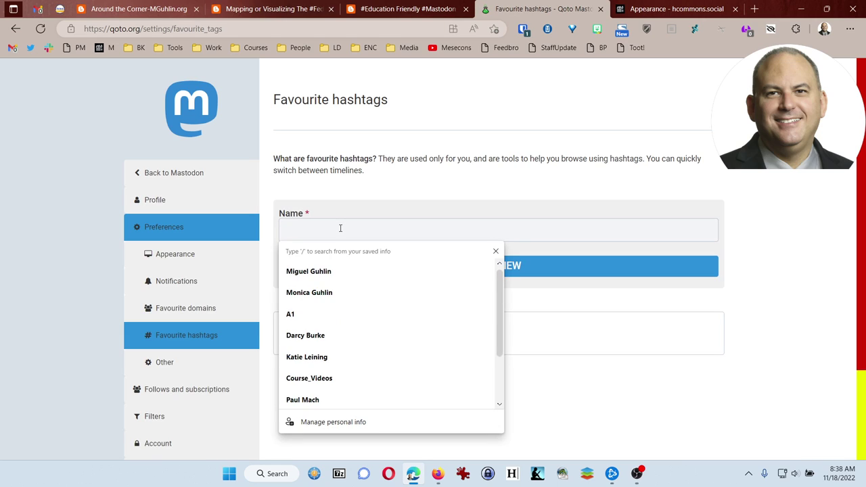
type("#EdTech")
key("Return")
Add #TCEA and #EduTooters as favourite hashtags, then go to the Other preferences page.
left_click(341, 229)
type("#TCEA")
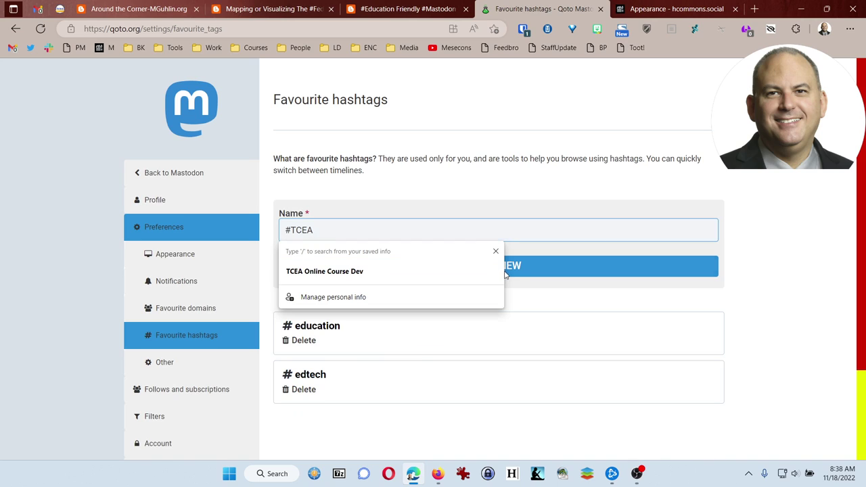
left_click(513, 269)
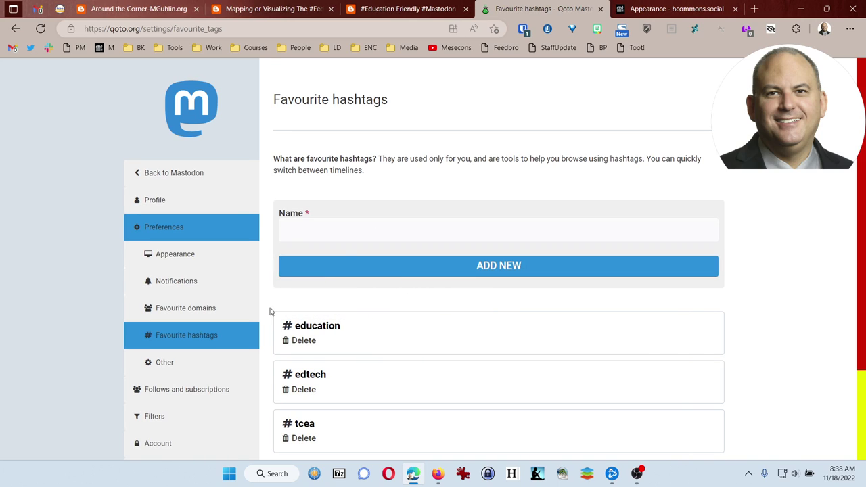
left_click(345, 226)
type("#EduTooters")
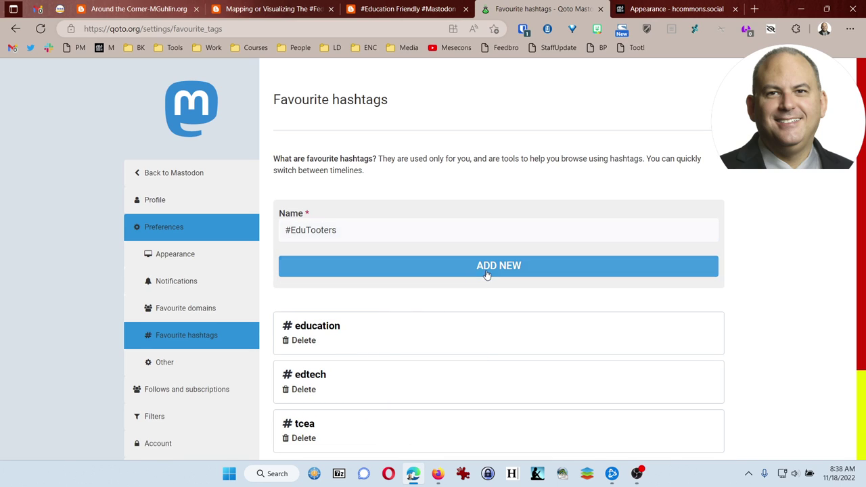
left_click(446, 273)
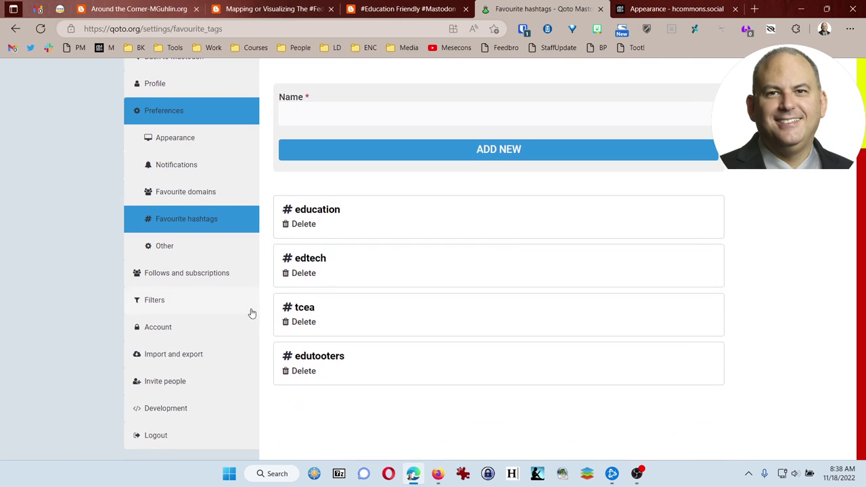
left_click(215, 258)
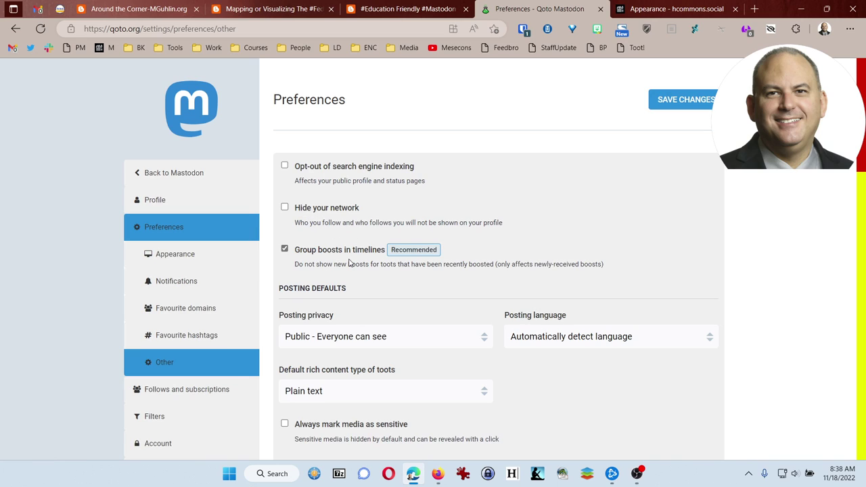
Set the default posting language to English and the default toot format to Markdown.
scroll(349, 263, "down", 2)
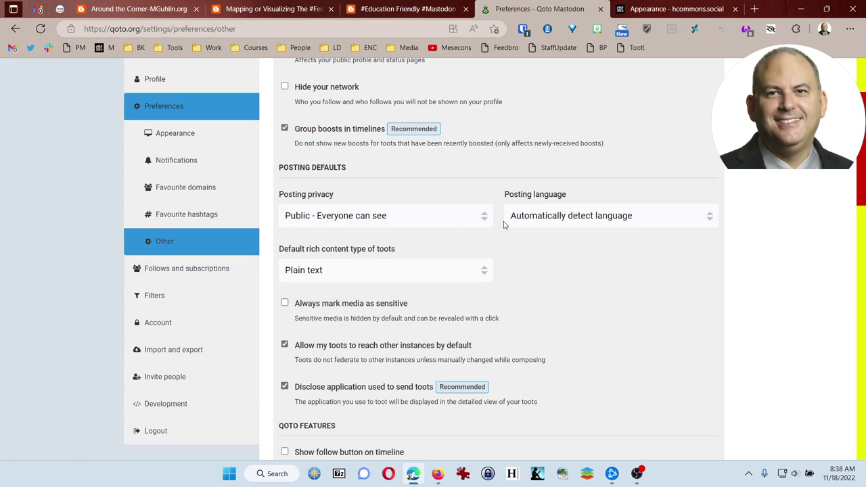
left_click(579, 223)
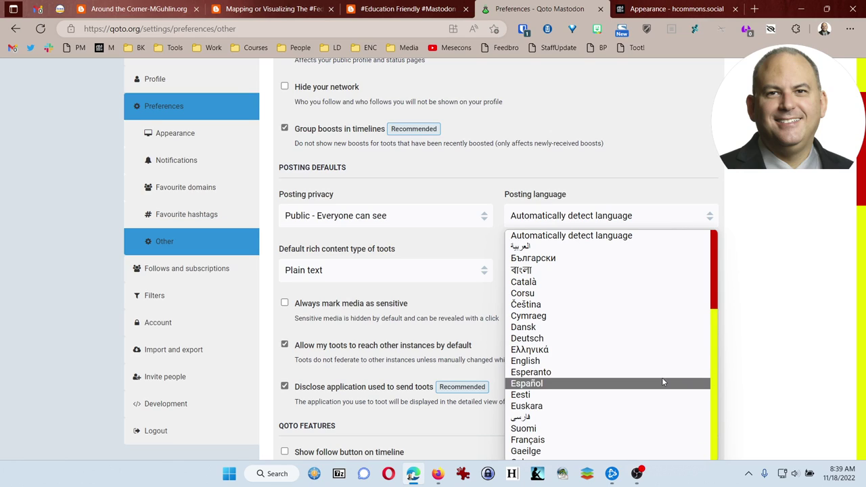
left_click(668, 360)
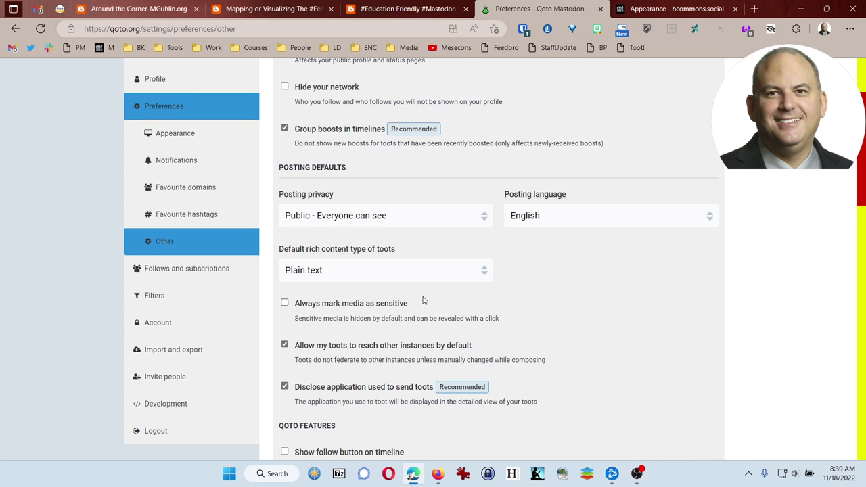
scroll(427, 298, "down", 1)
left_click(462, 217)
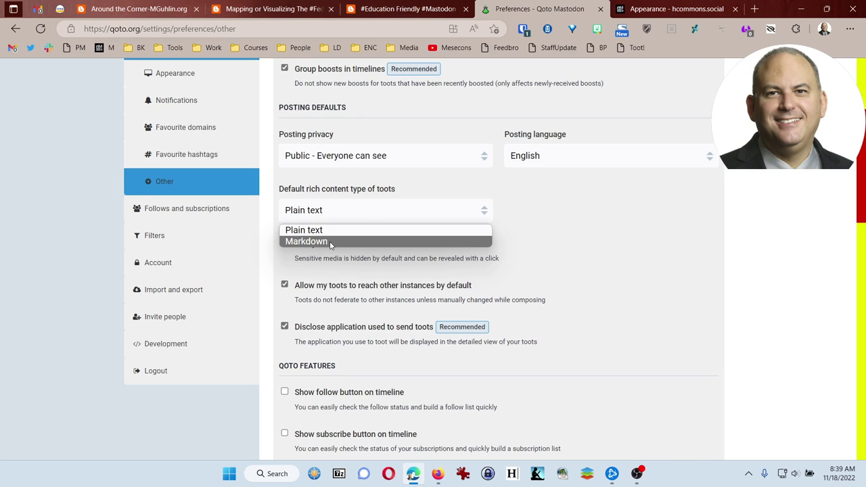
left_click(331, 245)
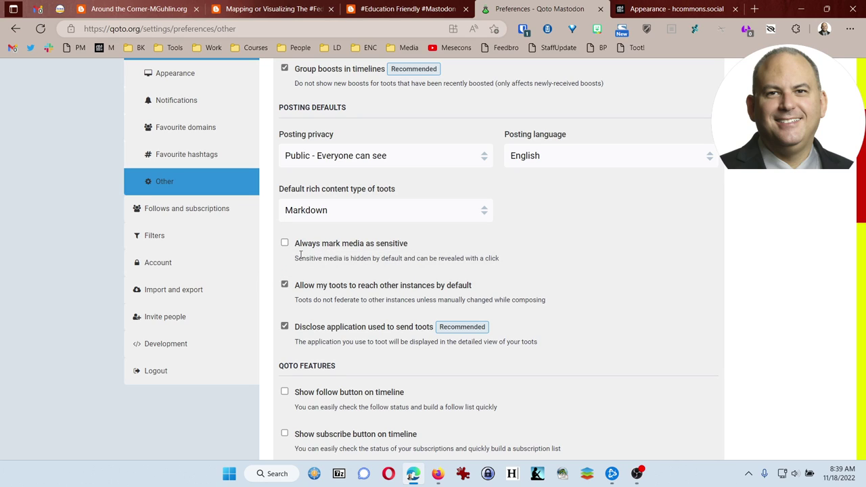
Enable the subscribe option on timeline posts and follow-status colouring of follow controls.
scroll(468, 259, "down", 3)
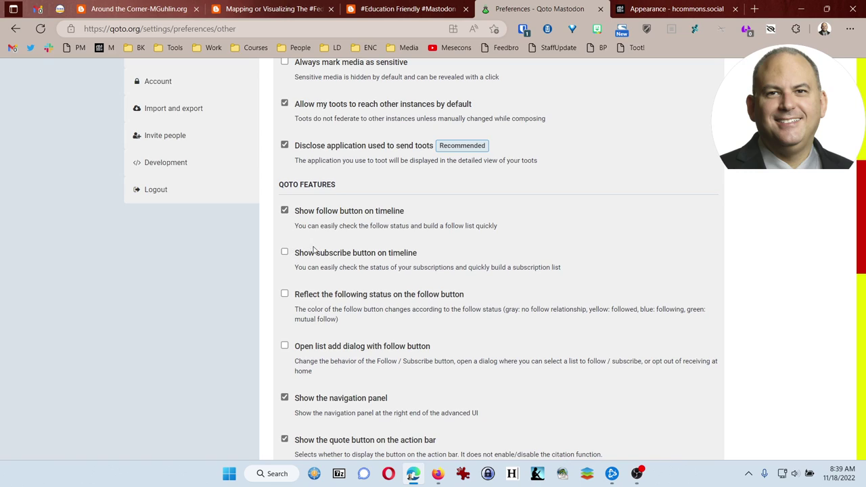
left_click(284, 253)
left_click(284, 294)
Filter public timelines to English, save the preferences, then view Follows and followers.
scroll(285, 348, "down", 2)
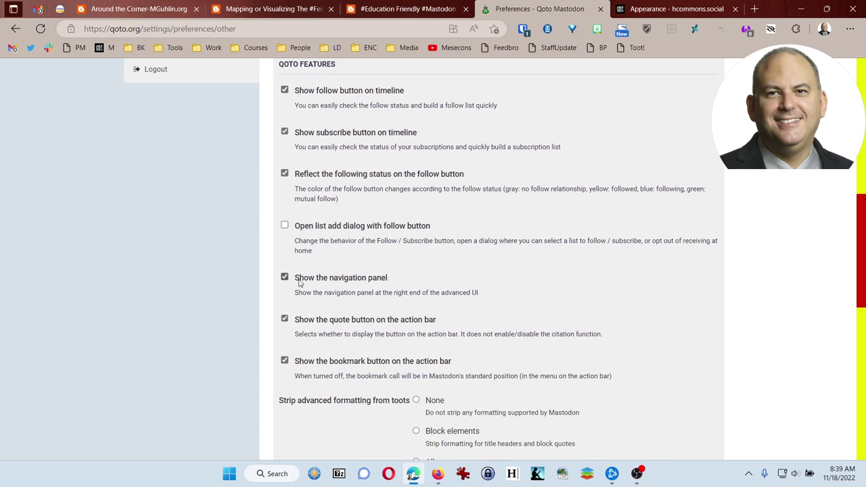
scroll(359, 285, "down", 5)
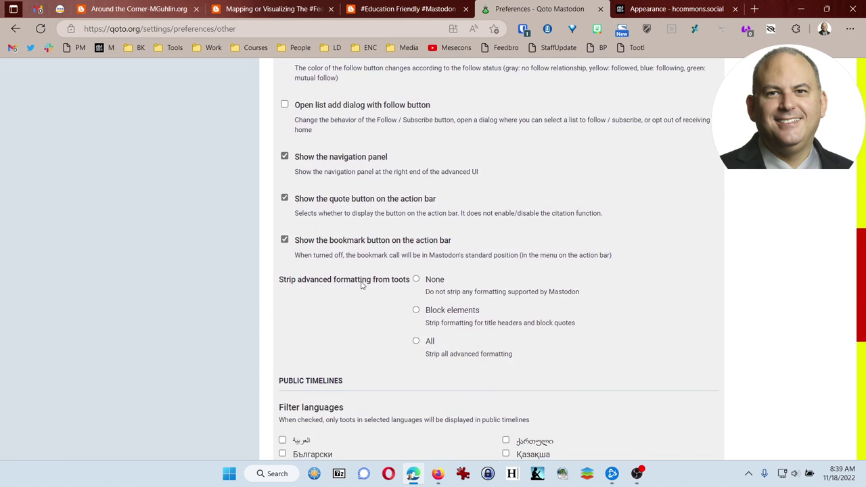
scroll(363, 282, "down", 2)
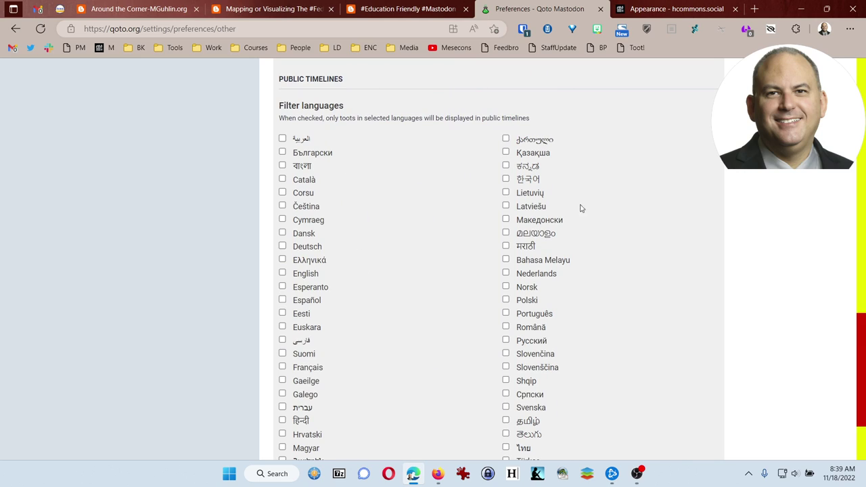
left_click(282, 272)
scroll(457, 298, "down", 2)
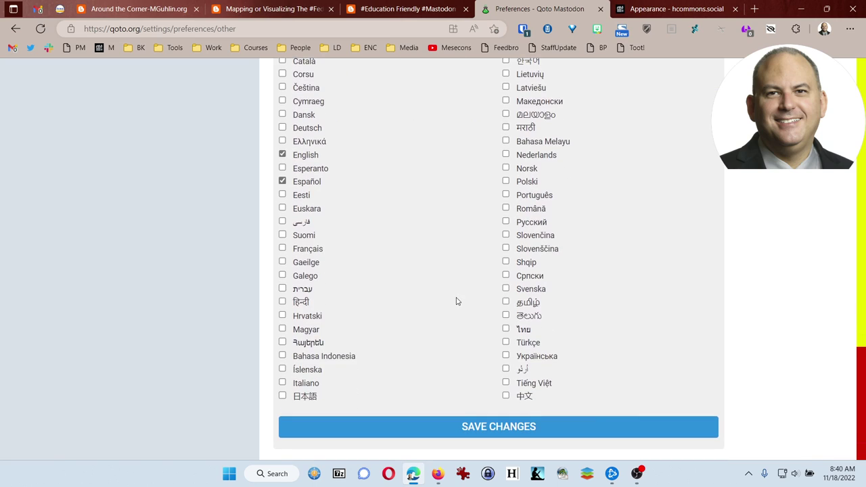
left_click(511, 428)
scroll(311, 348, "down", 2)
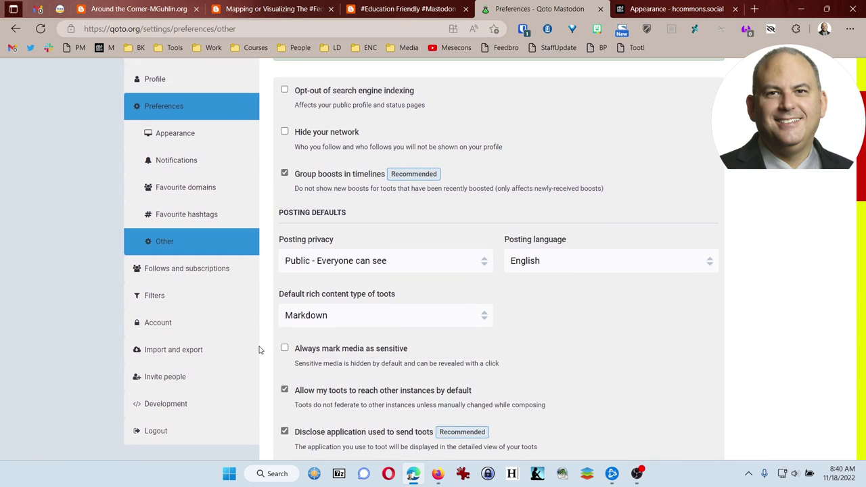
left_click(220, 283)
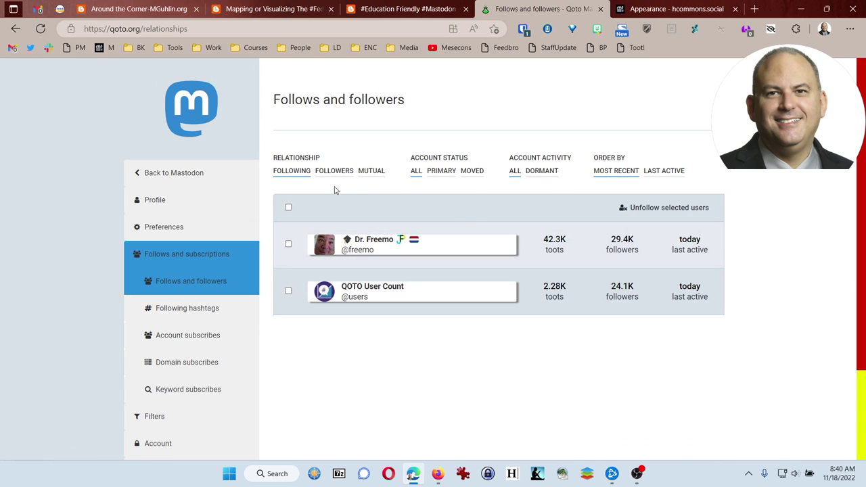
On hcommons.social, export the 881 follows from Data export as following_accounts.csv.
left_click(646, 13)
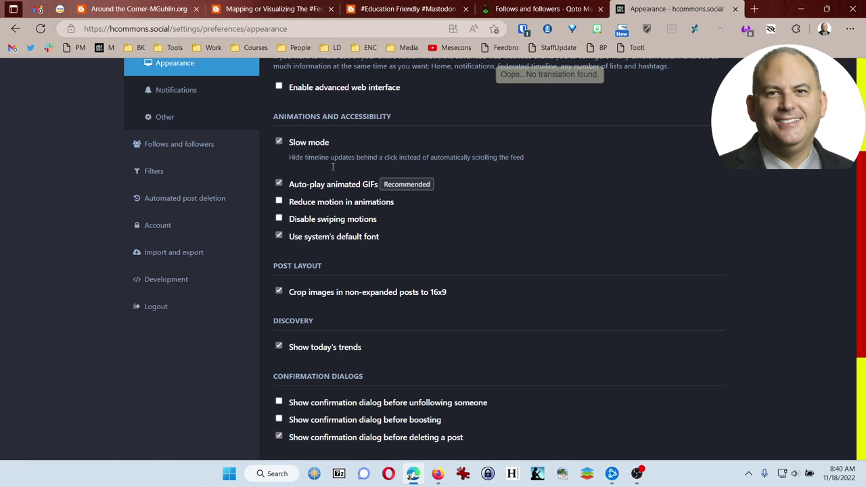
left_click(229, 176)
left_click(190, 144)
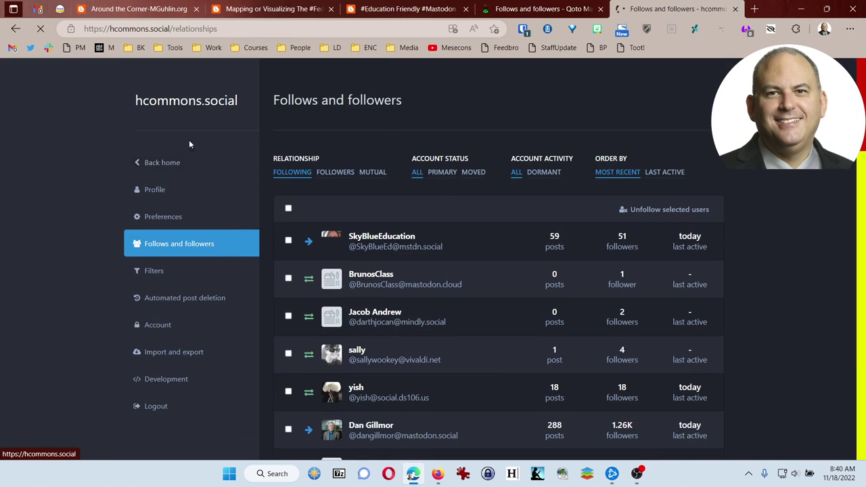
scroll(356, 277, "down", 4)
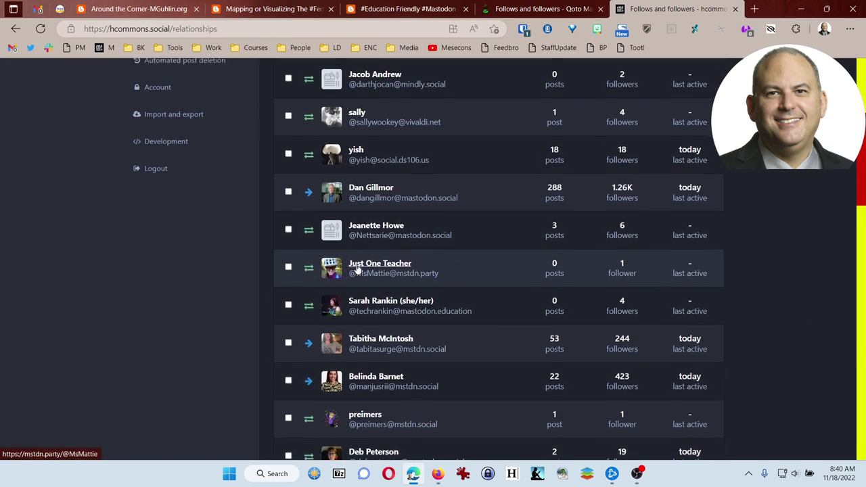
scroll(515, 169, "up", 2)
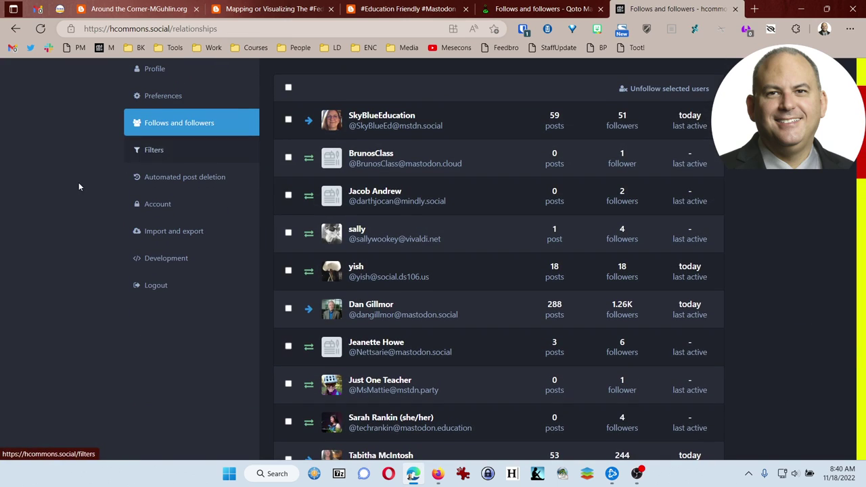
left_click(150, 235)
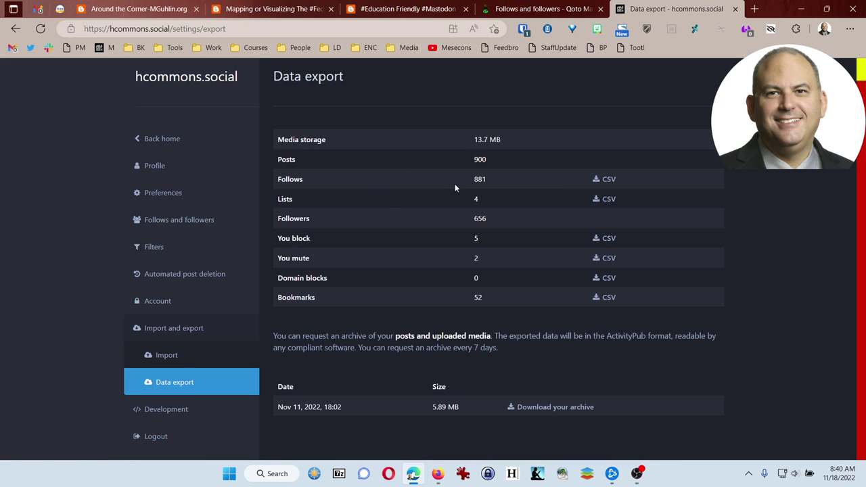
left_click(601, 182)
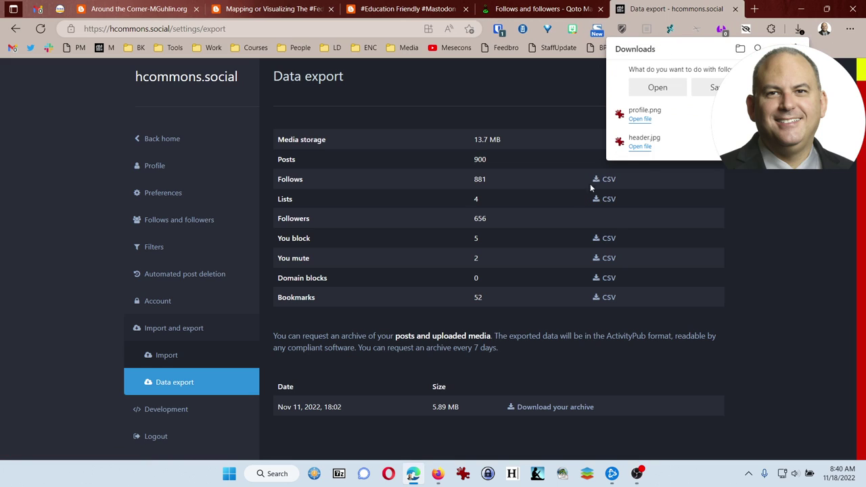
left_click(714, 87)
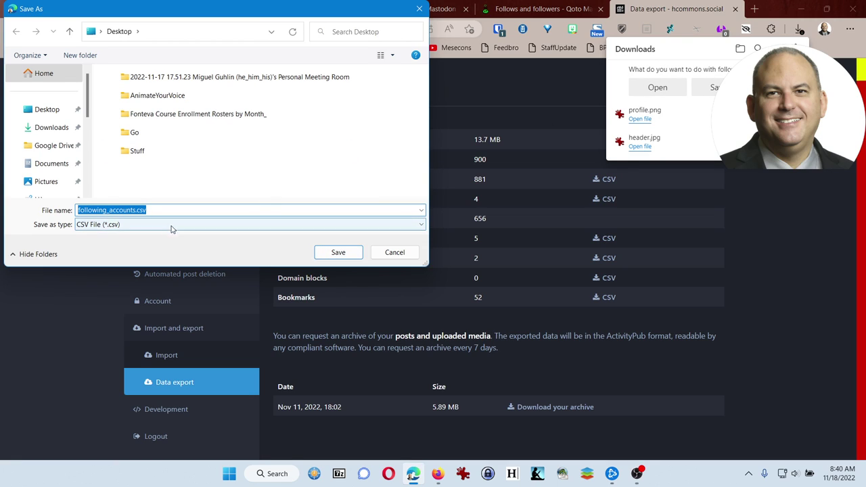
left_click(337, 251)
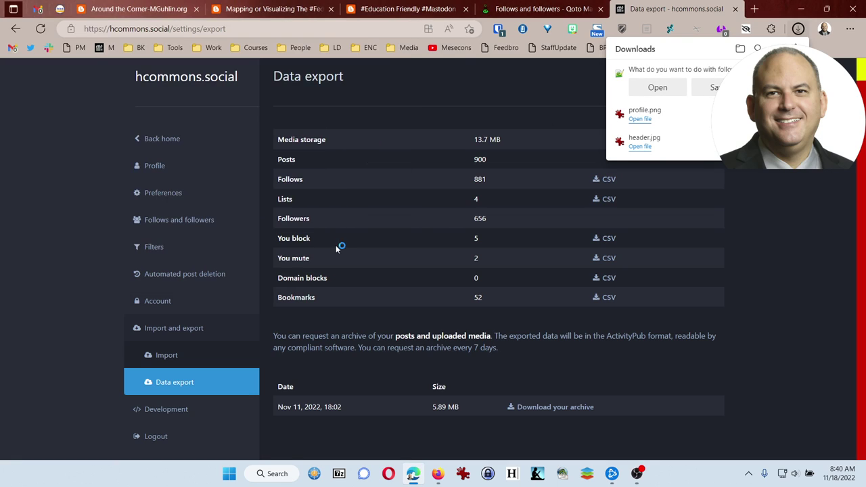
Upload following_accounts.csv through qoto.org's data import to import the following list.
left_click(542, 9)
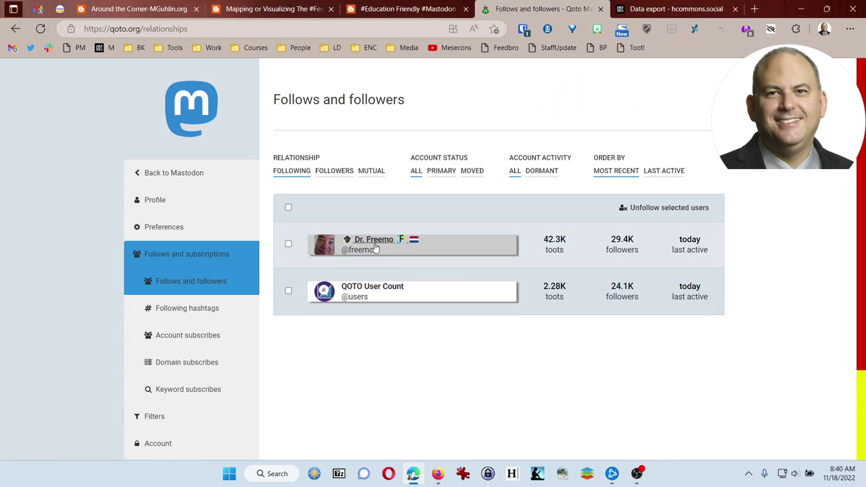
scroll(203, 412, "down", 3)
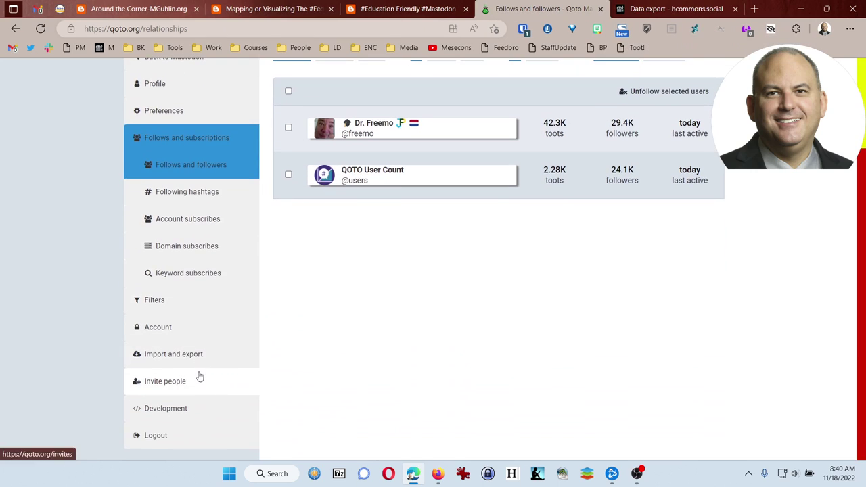
left_click(188, 352)
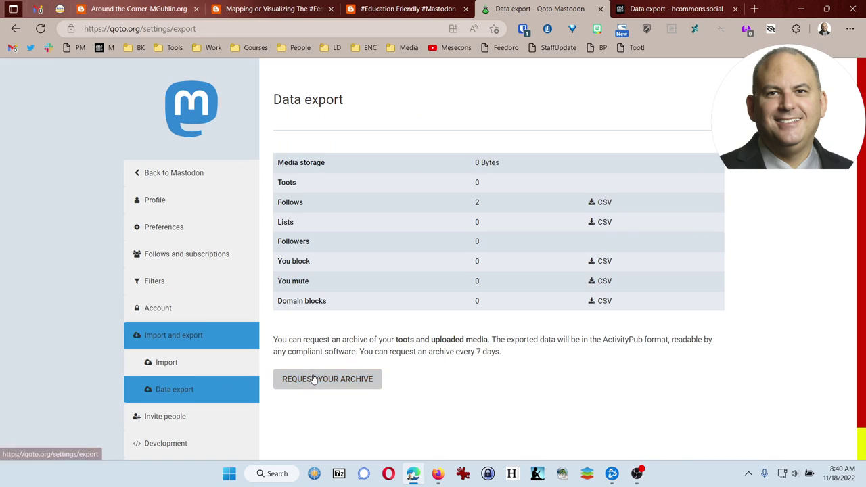
left_click(181, 362)
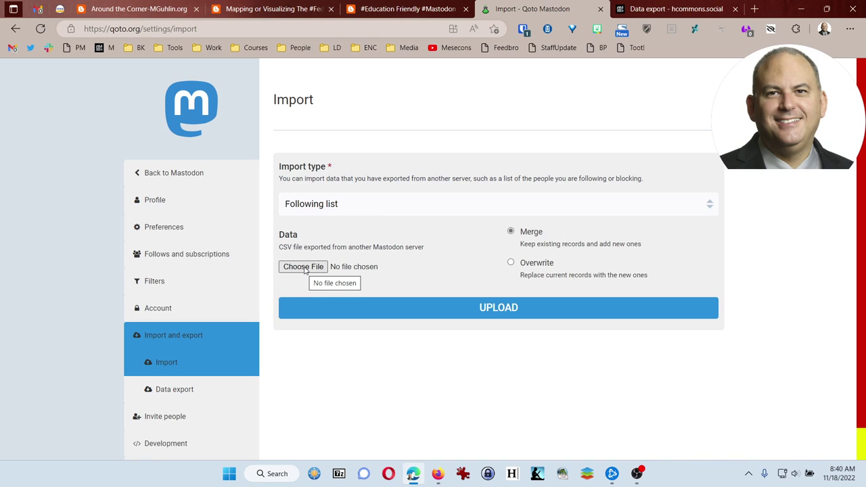
left_click(304, 267)
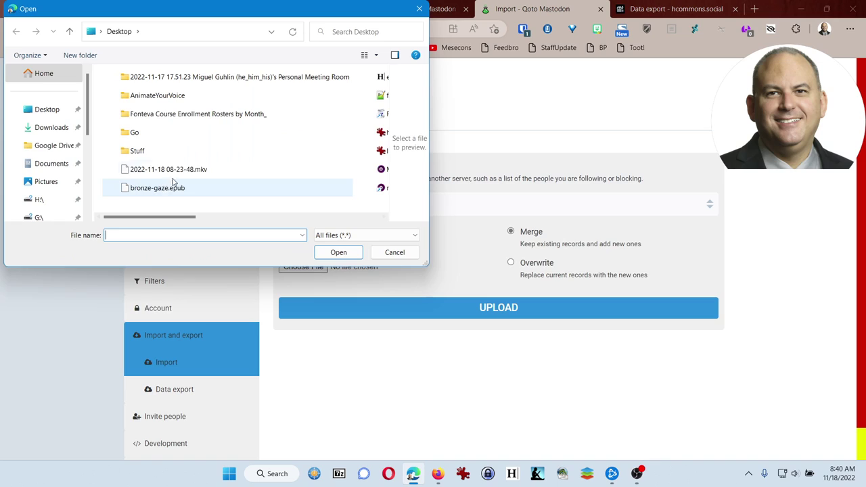
left_click_drag(180, 218, 238, 218)
left_click(190, 101)
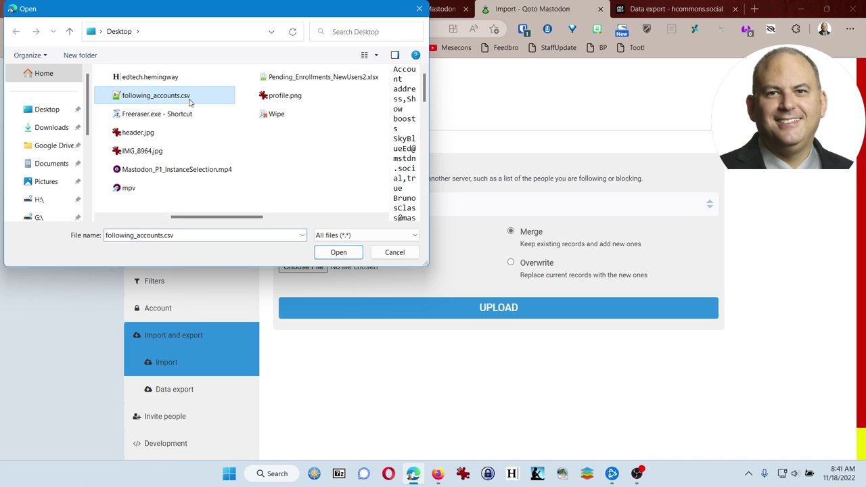
left_click(338, 252)
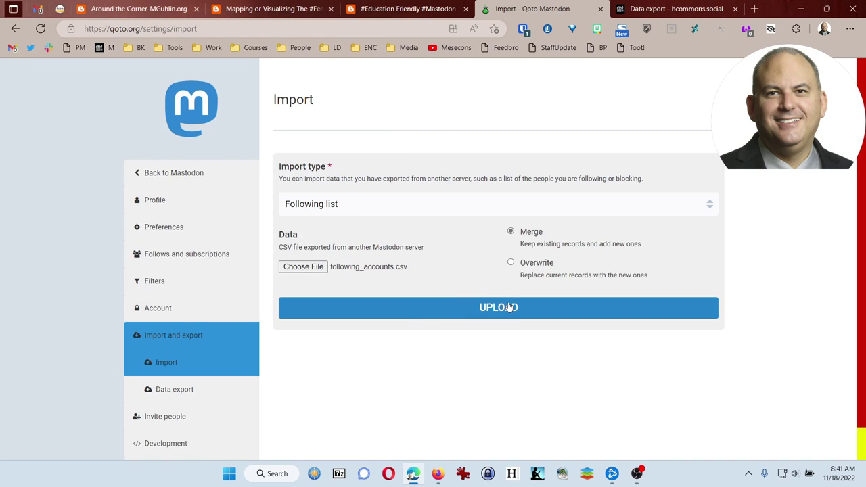
left_click(487, 309)
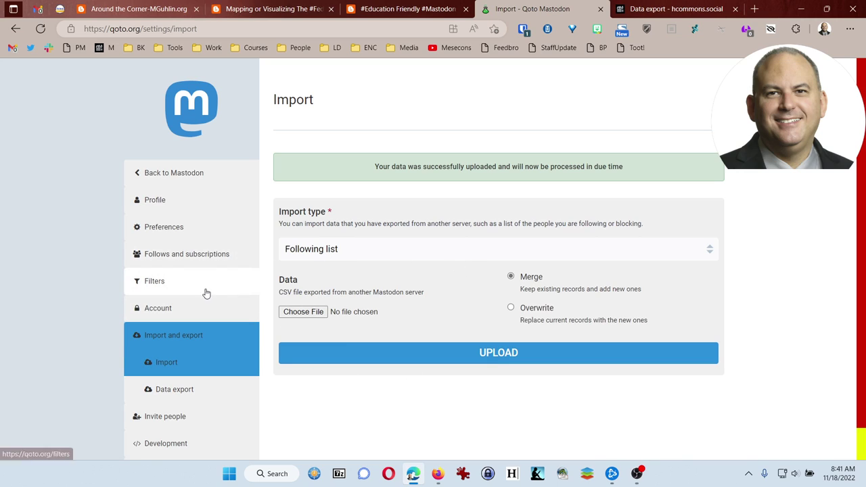
Check the now-followed accounts on qoto.org, then go back to the Mastodon home timeline.
left_click(203, 264)
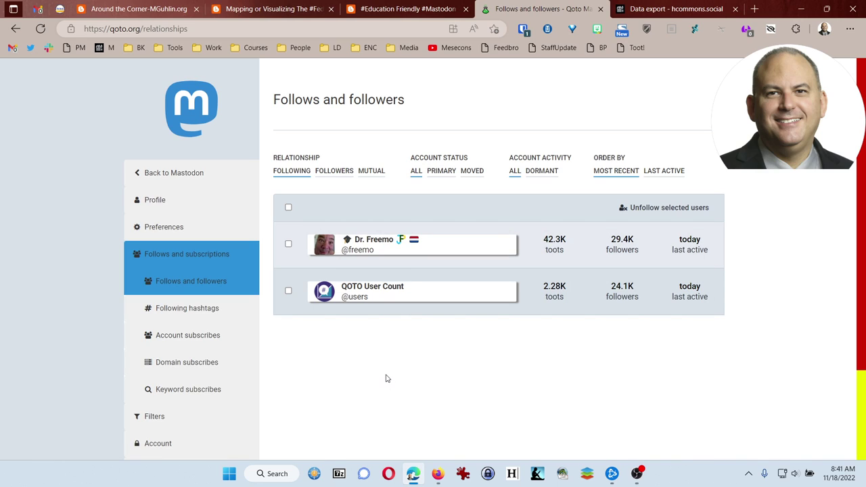
scroll(386, 378, "down", 2)
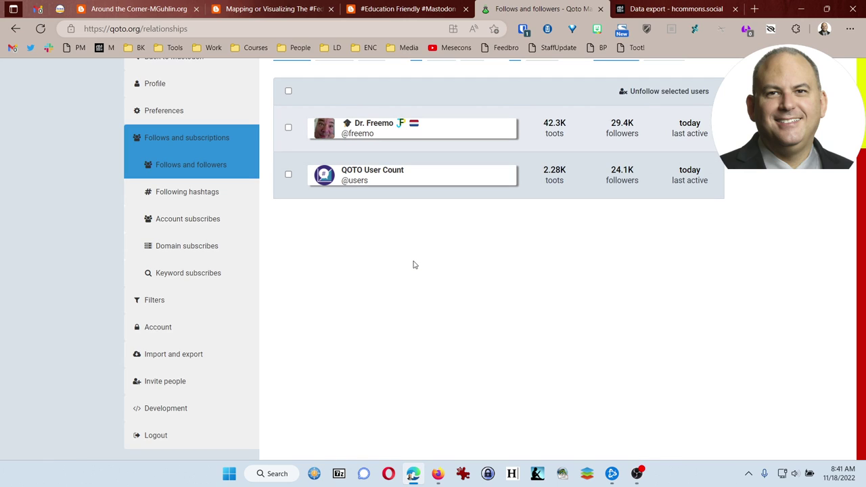
scroll(312, 304, "up", 3)
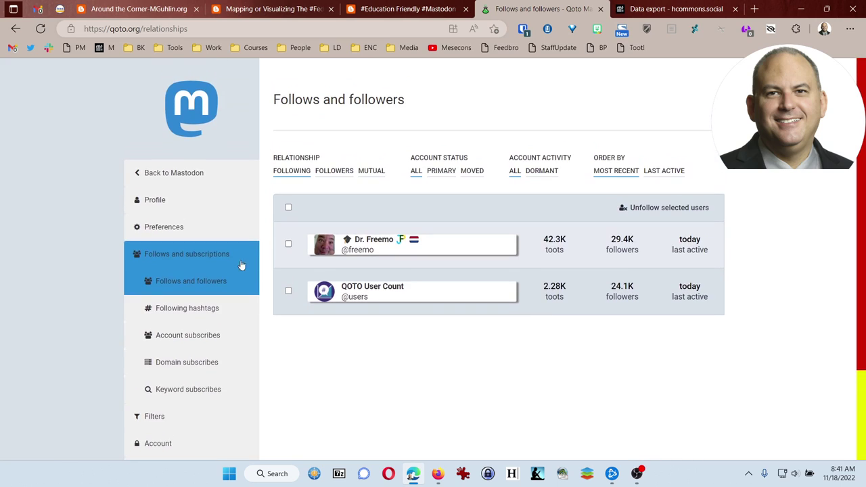
left_click(195, 175)
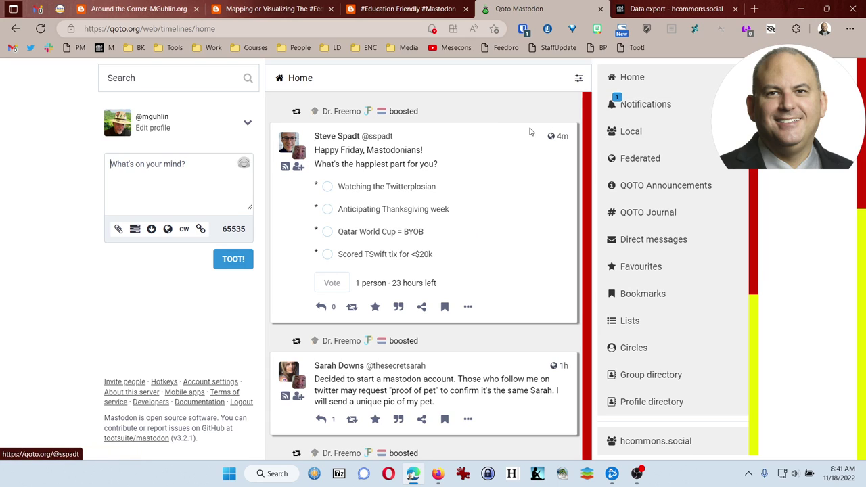
Scroll the qoto.org Local timeline, then the Federated timeline after loading its newest post.
left_click(611, 134)
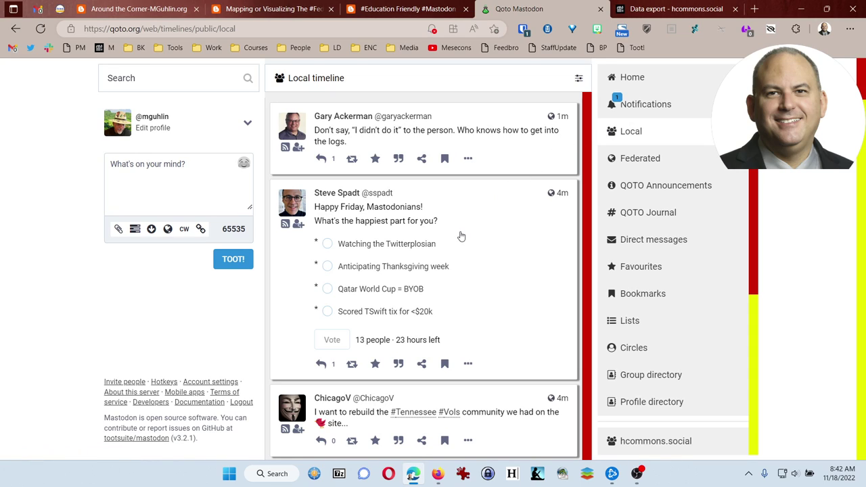
scroll(460, 235, "down", 1)
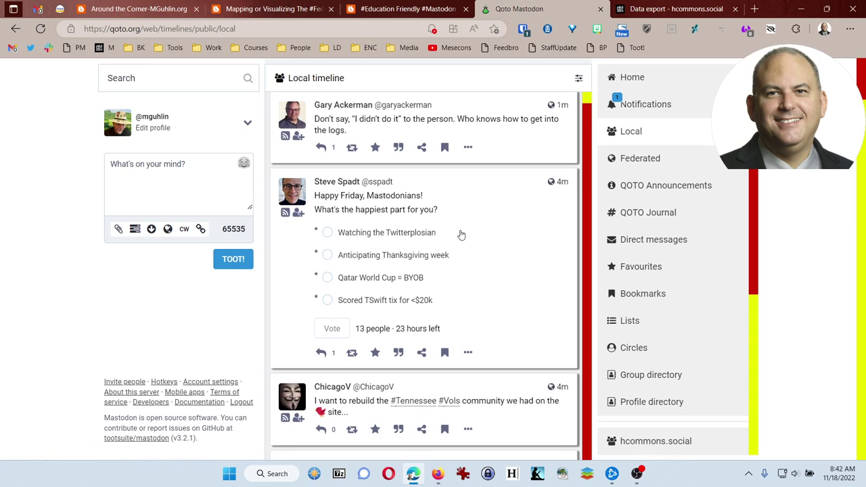
left_click(620, 165)
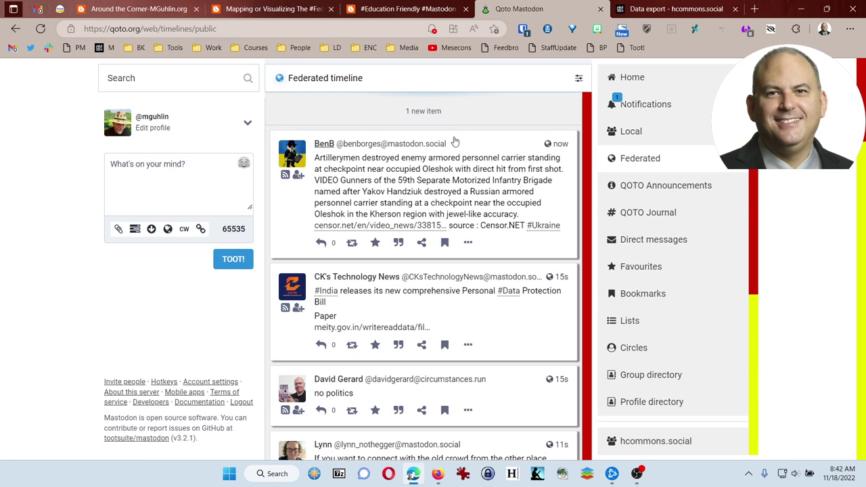
left_click(438, 113)
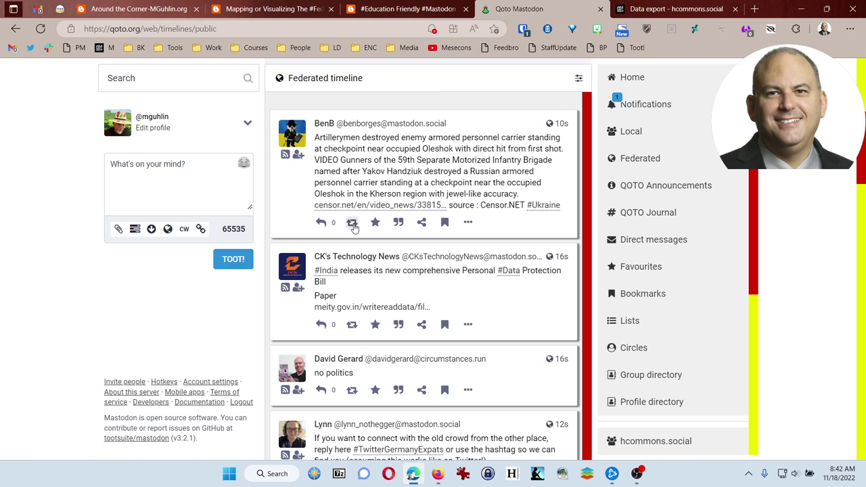
scroll(319, 274, "down", 3)
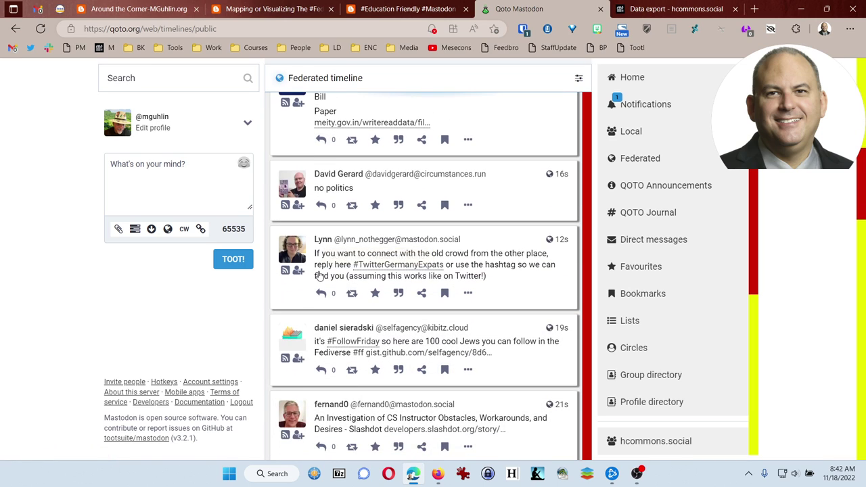
scroll(319, 275, "down", 9)
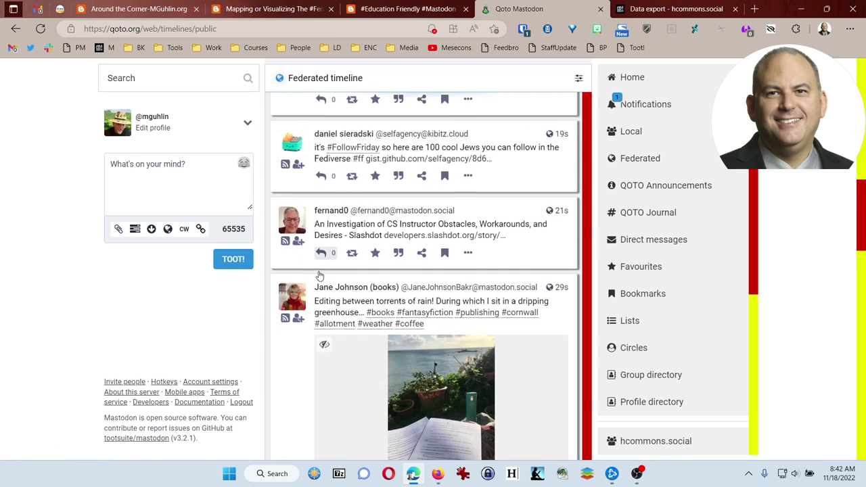
scroll(320, 276, "down", 1)
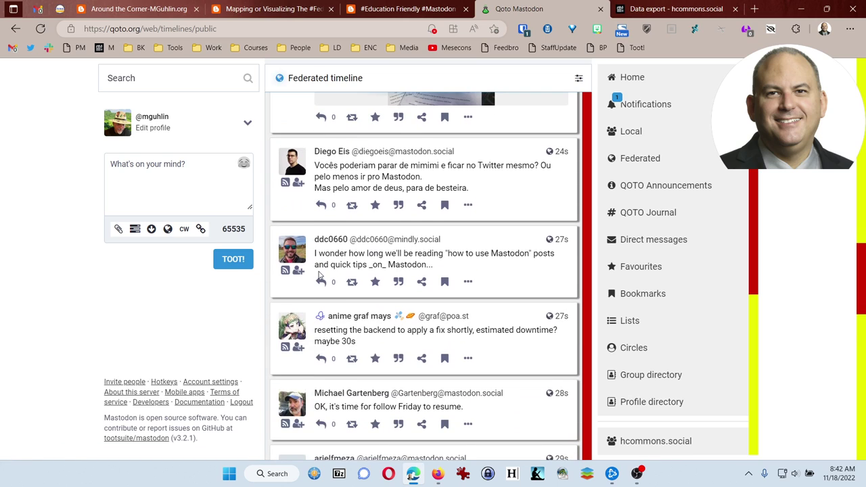
scroll(319, 274, "down", 8)
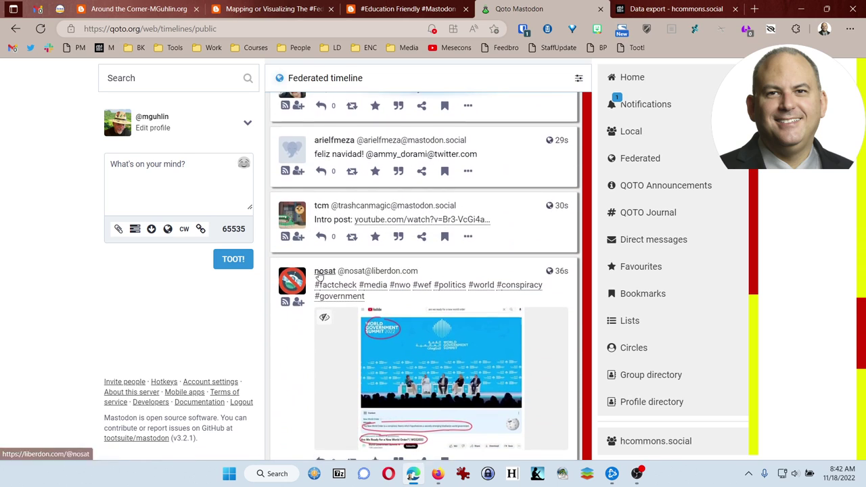
scroll(319, 271, "down", 6)
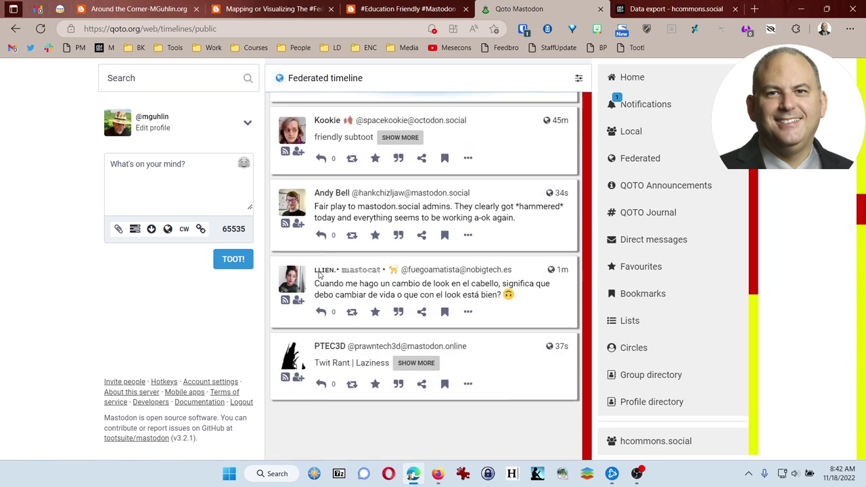
scroll(320, 274, "down", 3)
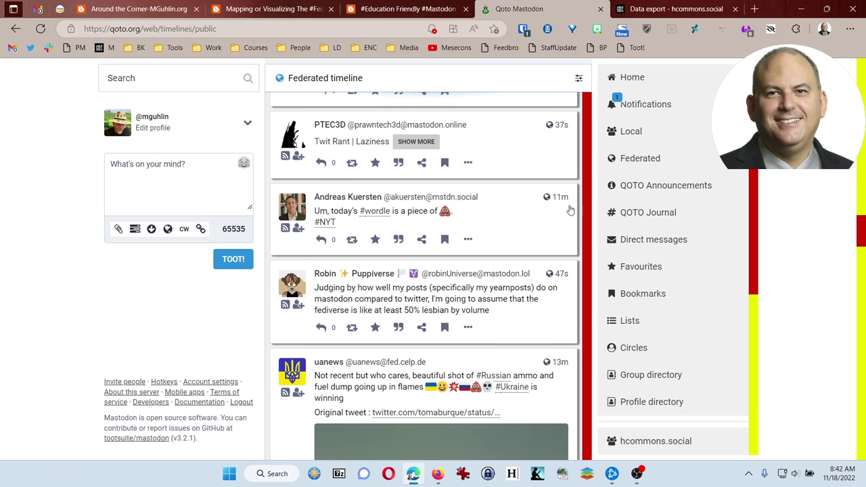
Follow the QOTO Announcements & Polls account from the QOTOJournal timeline.
left_click(630, 215)
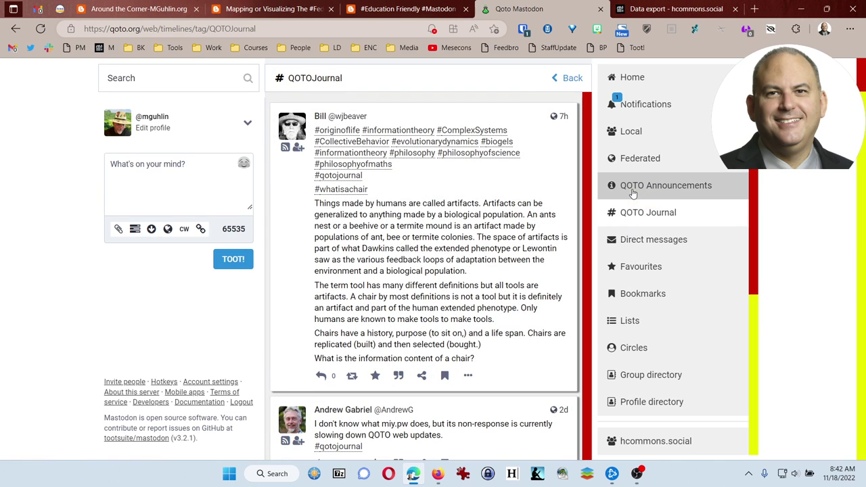
left_click(631, 192)
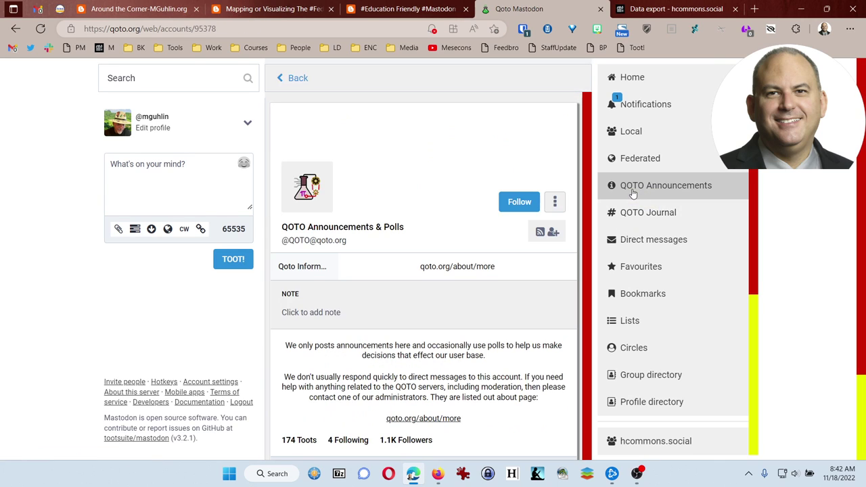
left_click(520, 202)
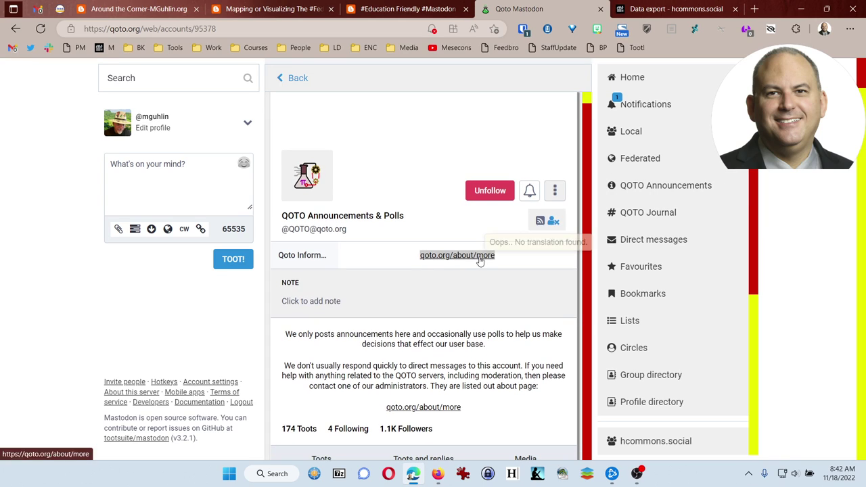
Check the new follower notification and view that follower's profile.
left_click(616, 112)
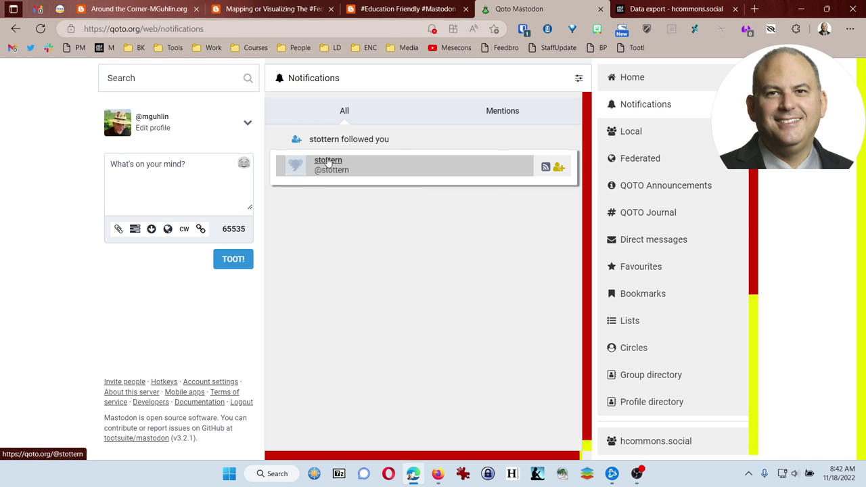
left_click(323, 163)
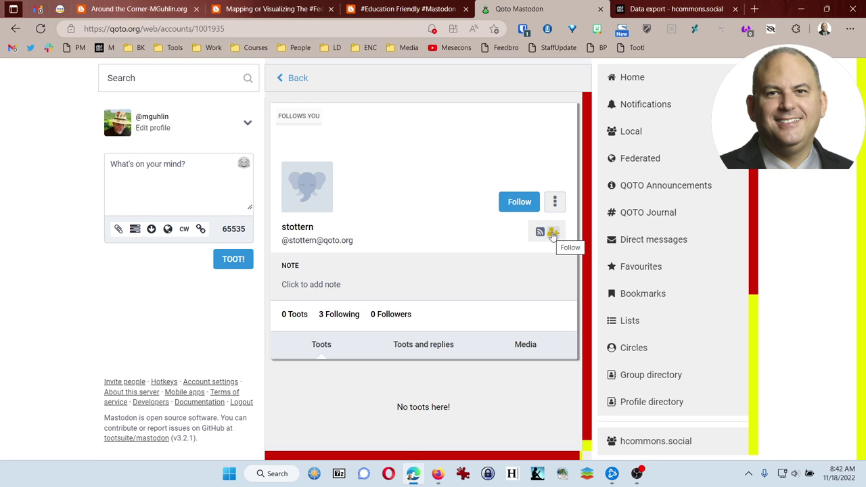
left_click(295, 81)
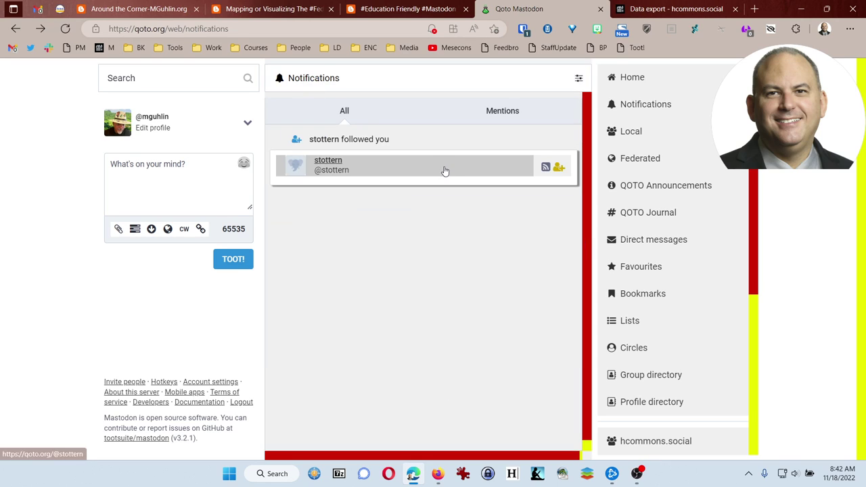
On hcommons.social, return to and scroll the Home feed, then view its Notifications.
left_click(670, 9)
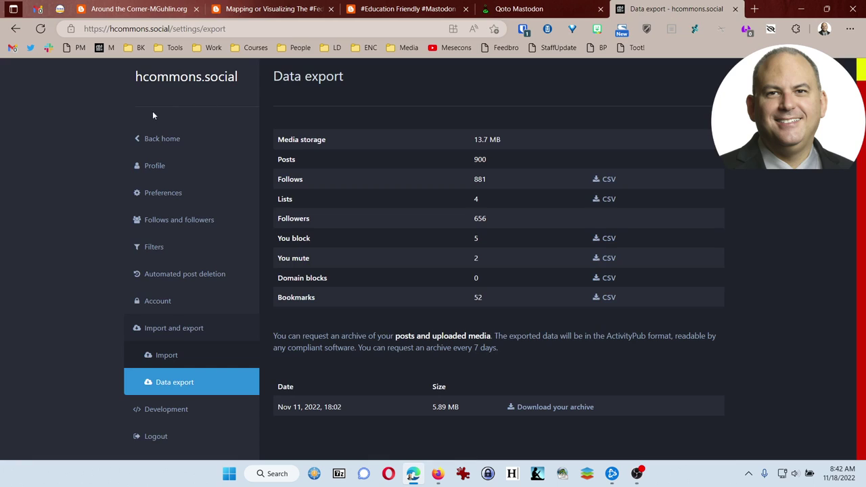
left_click(145, 139)
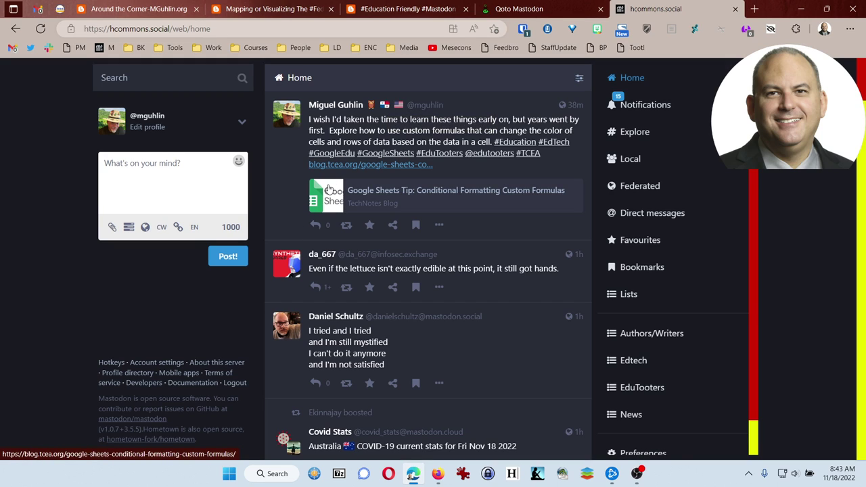
scroll(303, 227, "down", 5)
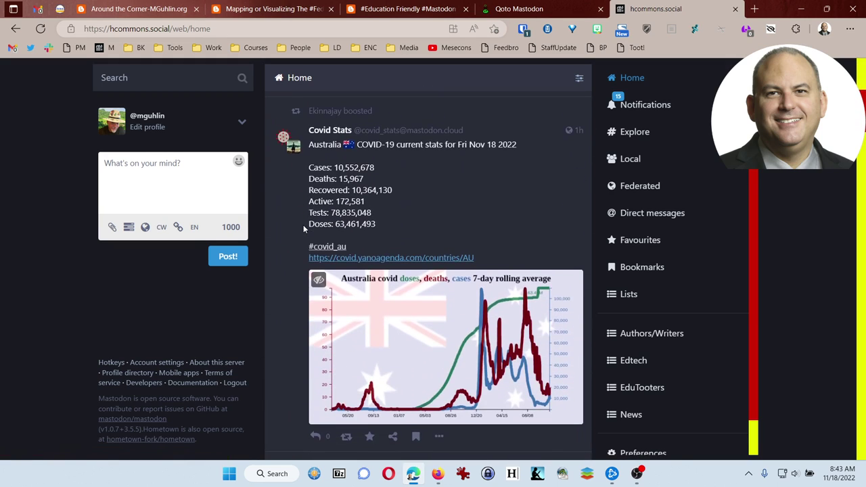
scroll(303, 228, "down", 1)
scroll(303, 227, "up", 6)
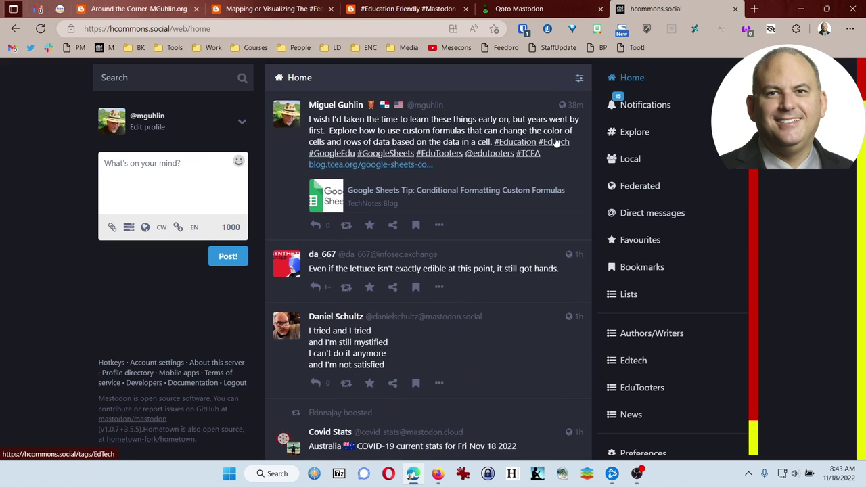
left_click(623, 107)
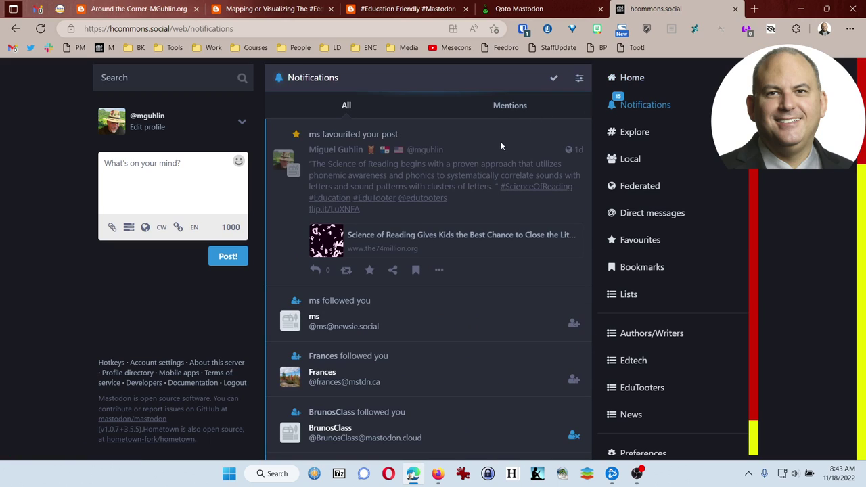